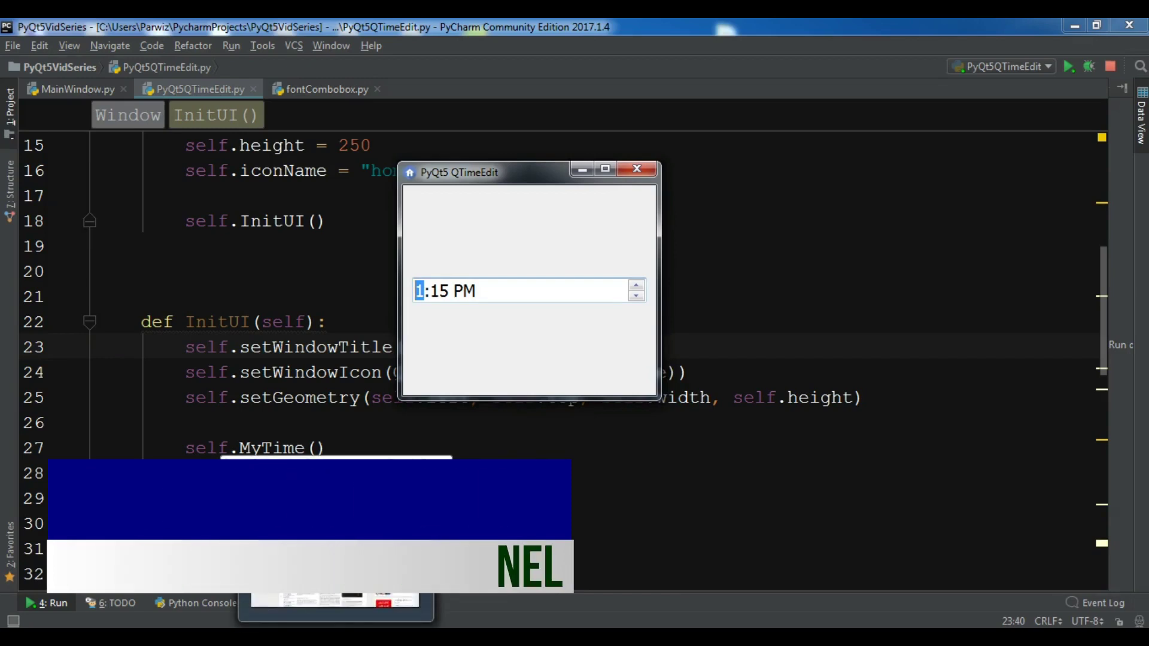
Bring the Google Play store page to the front from the taskbar
click(334, 566)
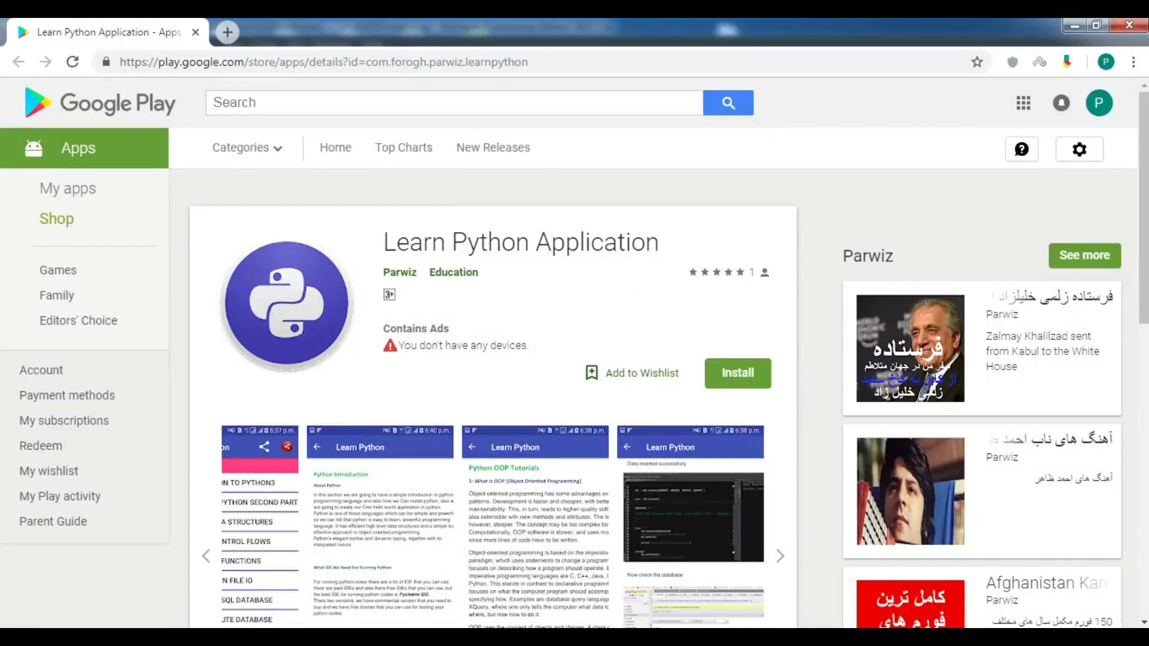
scroll(576, 352, down, 1)
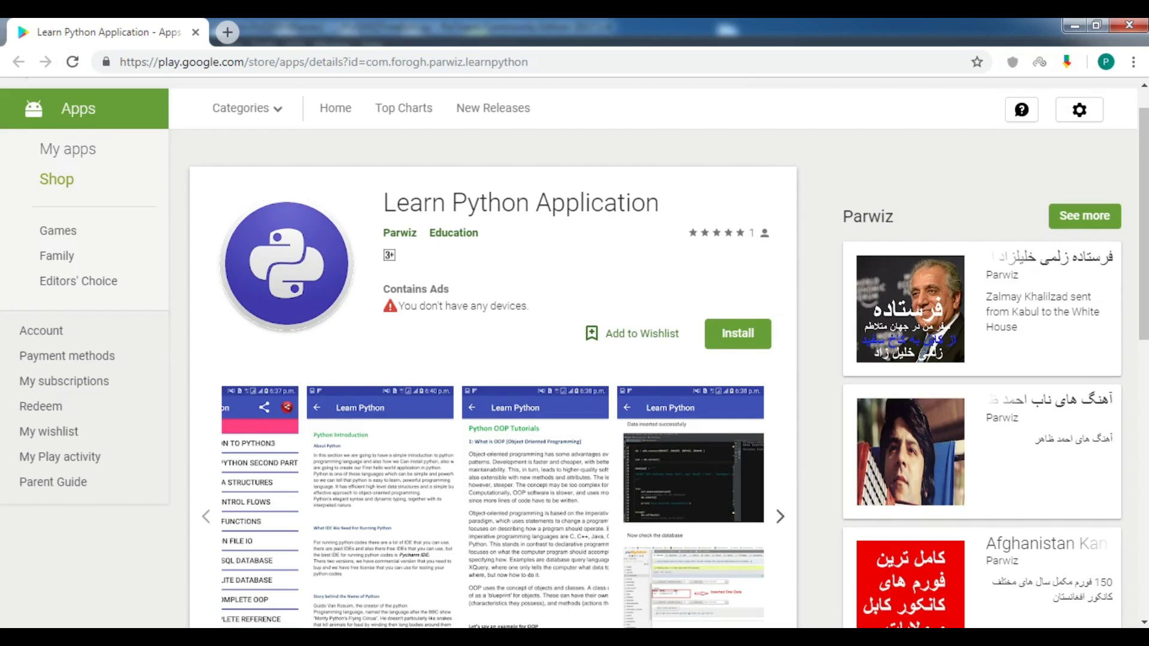
Browse the Learn Python app screenshots forward, then back to the first one
click(780, 516)
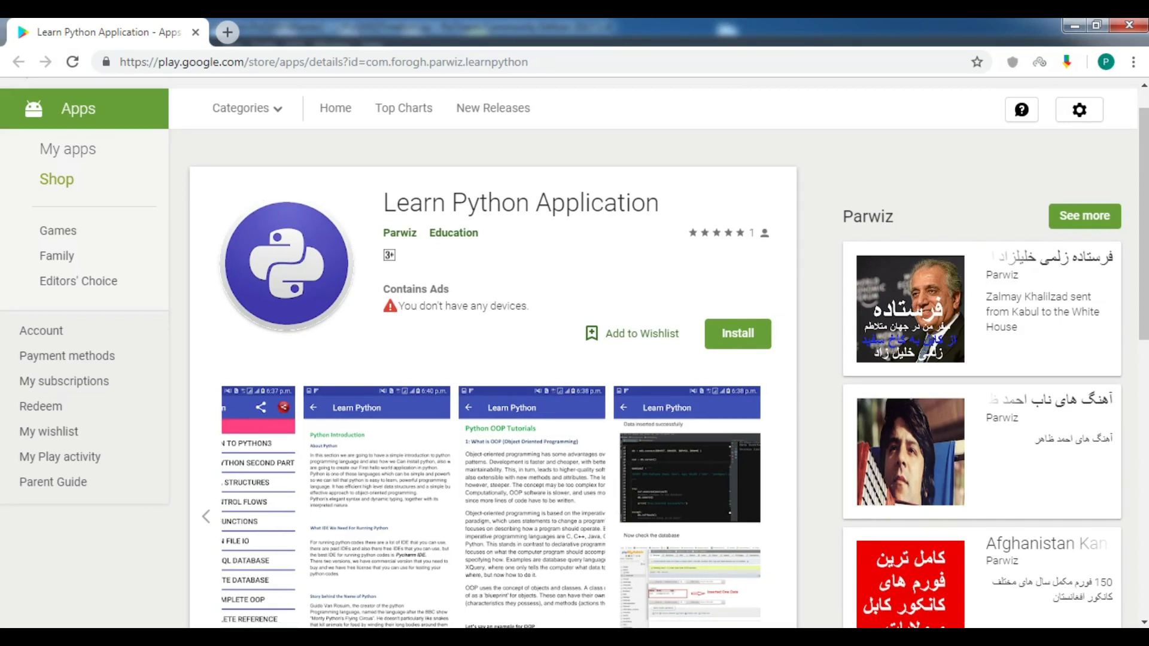
click(206, 517)
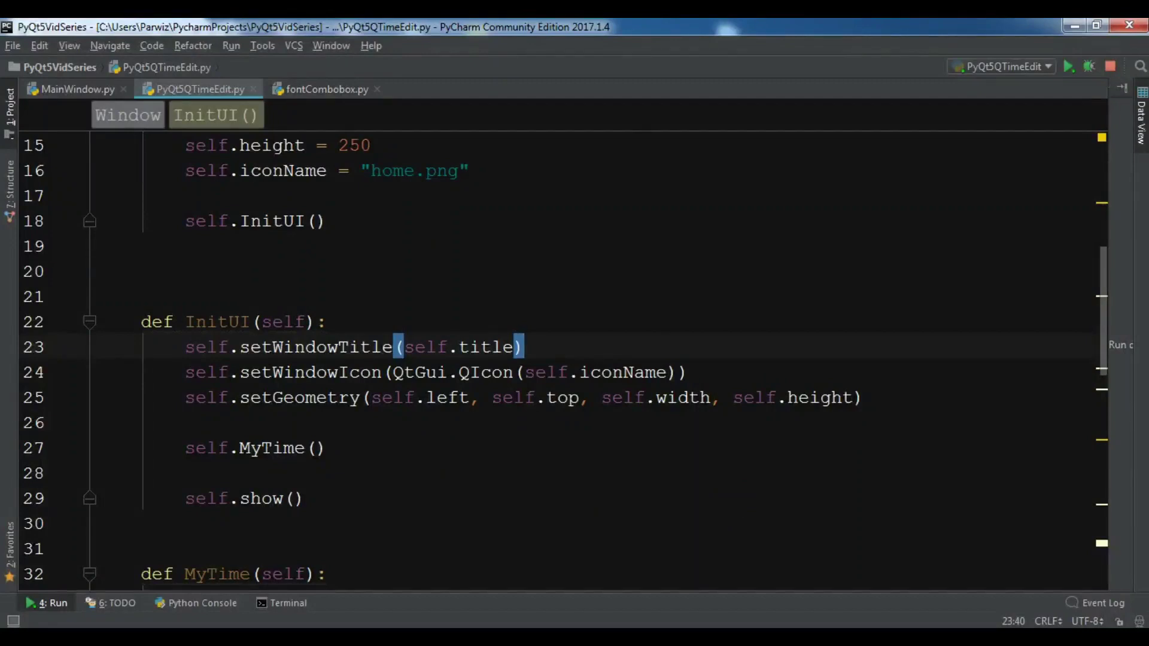
Go to MainWindow.py and expand its folded import lines
key(alt+Right)
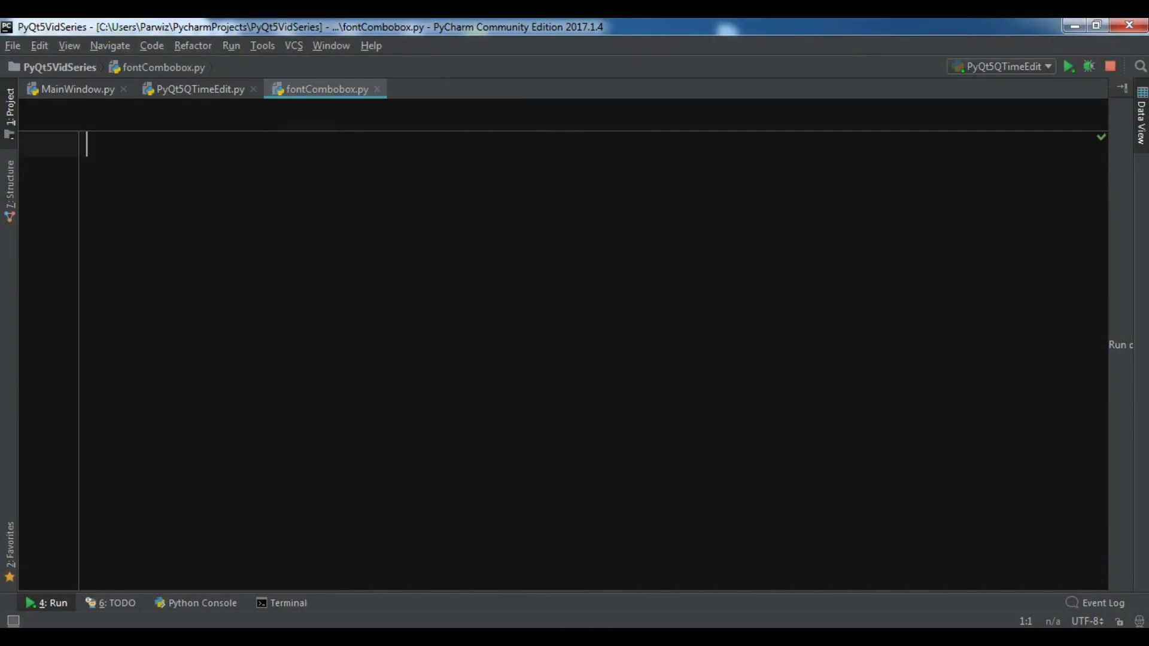
key(alt+Right)
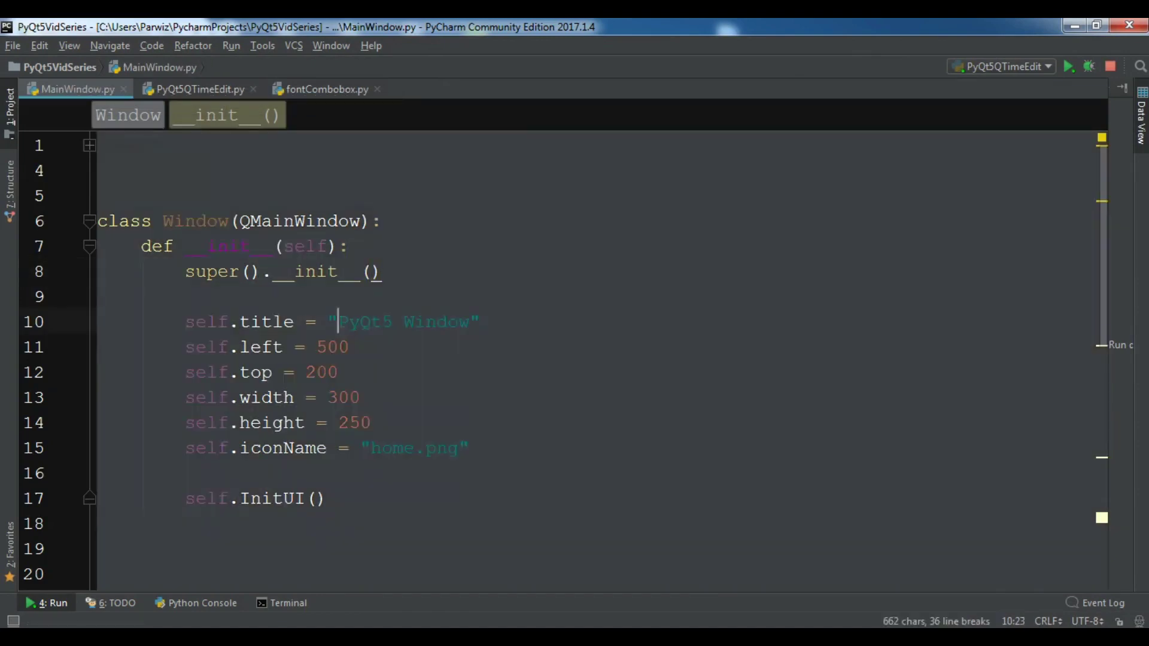
click(261, 246)
click(89, 144)
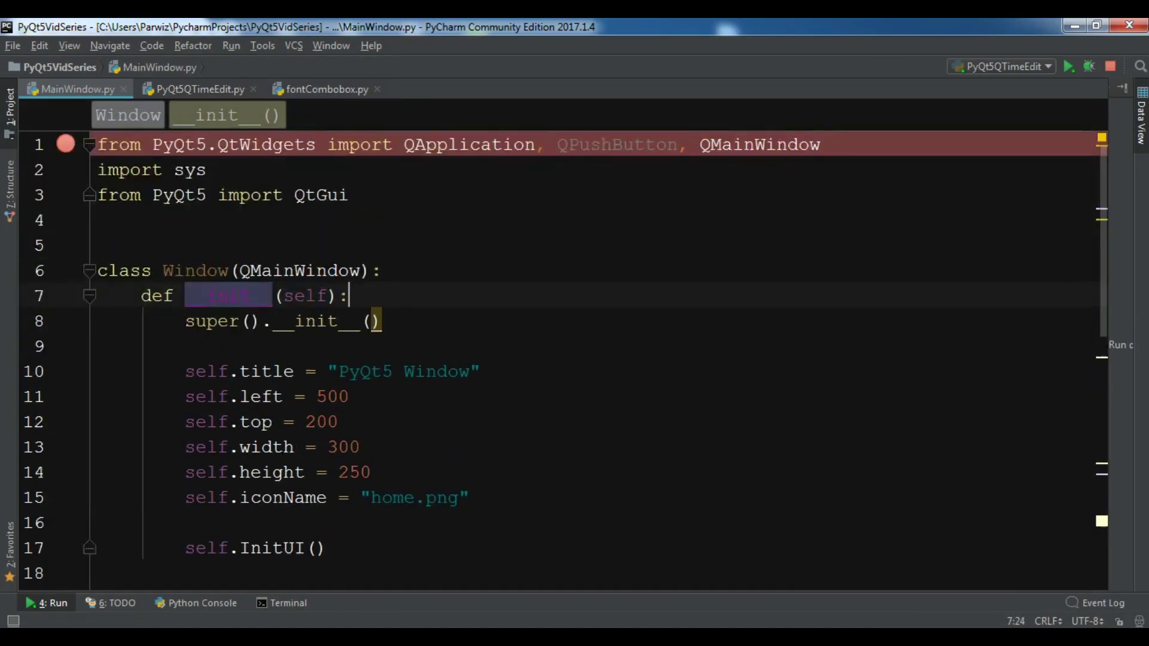
click(668, 145)
Delete the unused QPushButton import and bring the code over to fontCombobox.py
drag(687, 145, 557, 145)
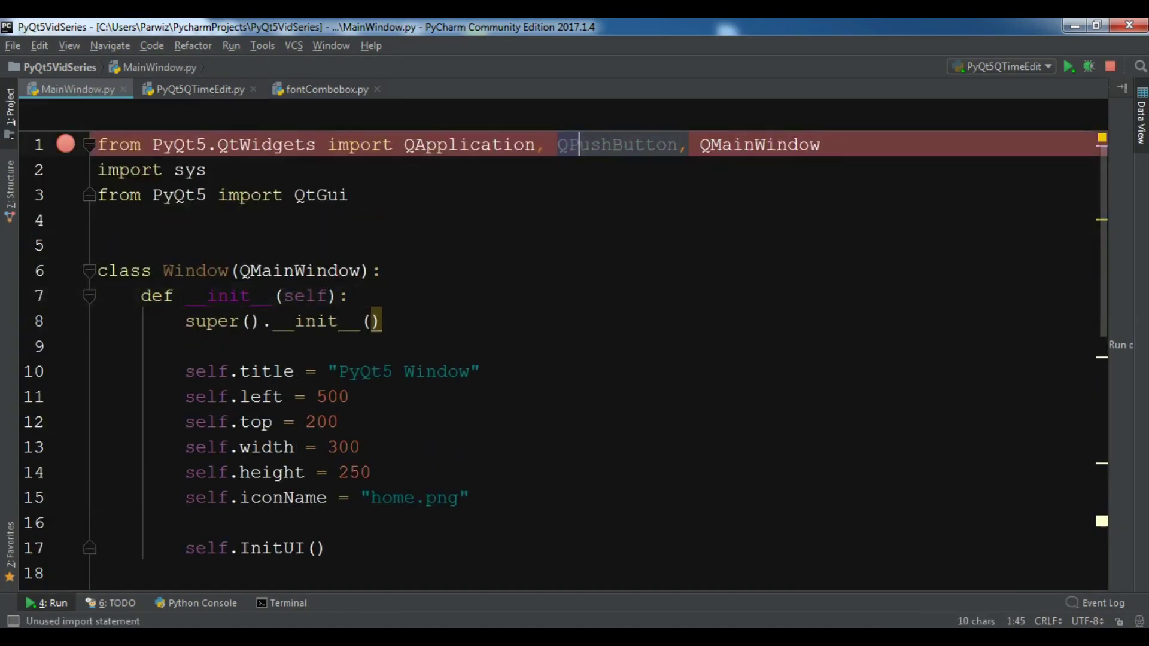
key(Delete)
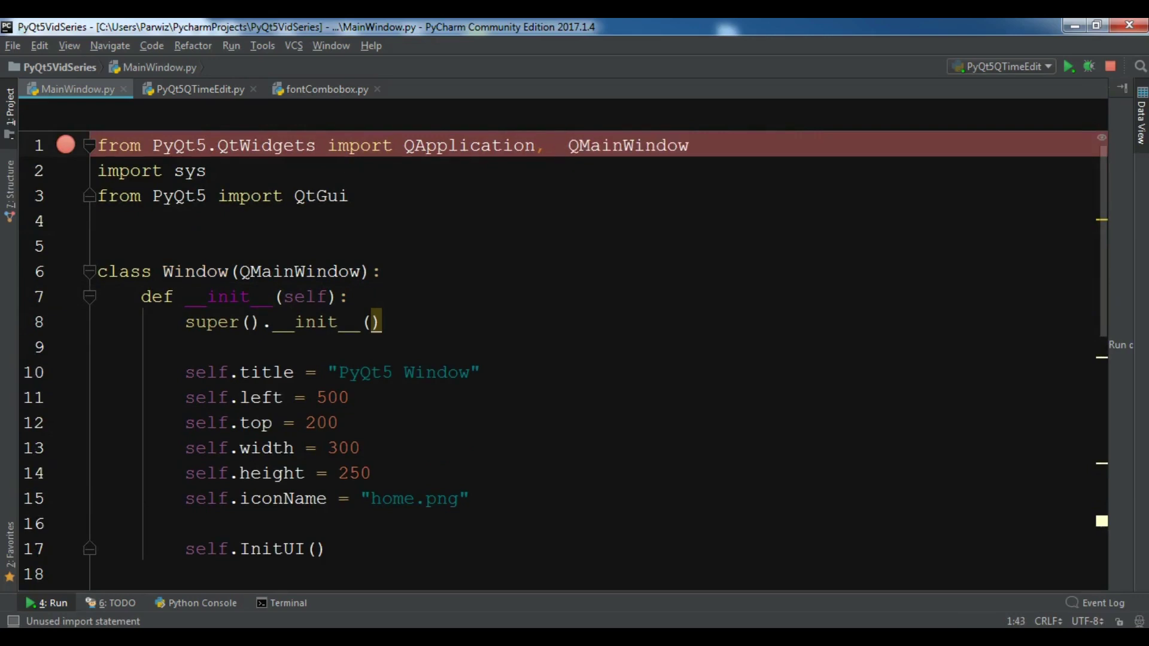
click(99, 246)
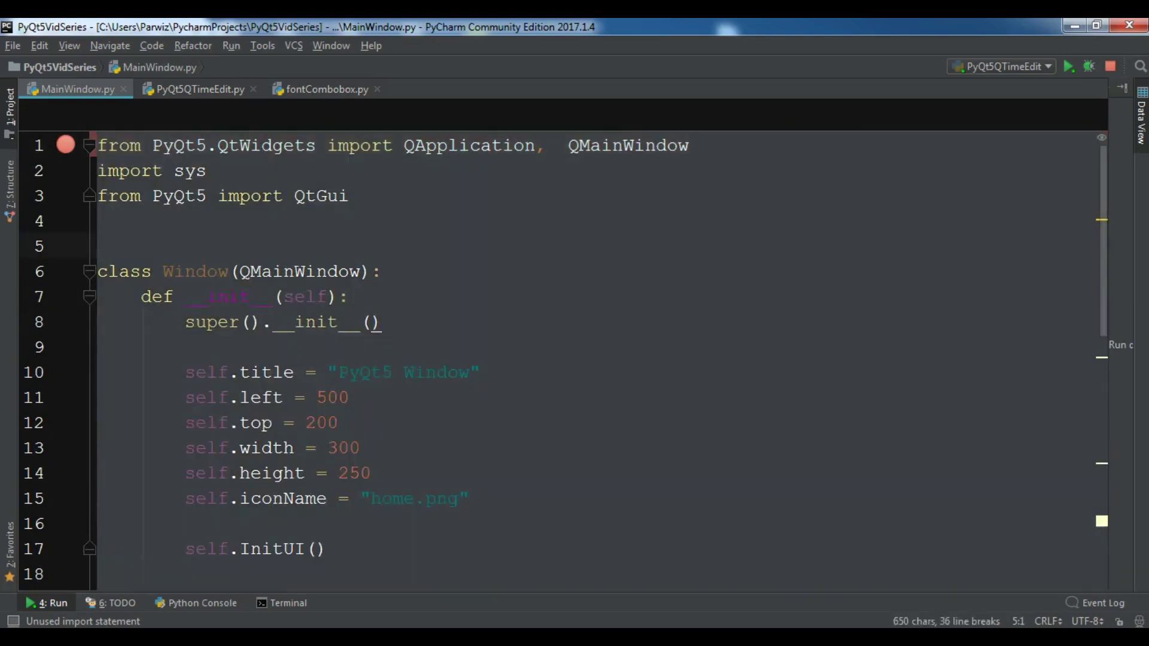
click(327, 89)
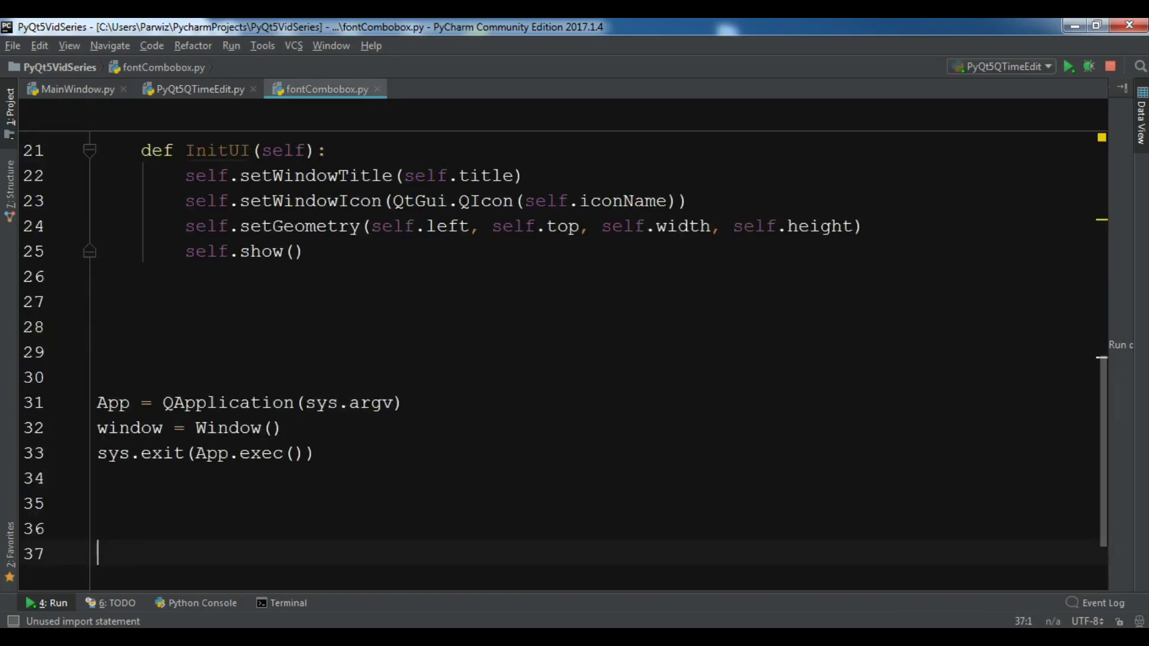
scroll(1102, 358, up, 2)
scroll(1102, 358, up, 1)
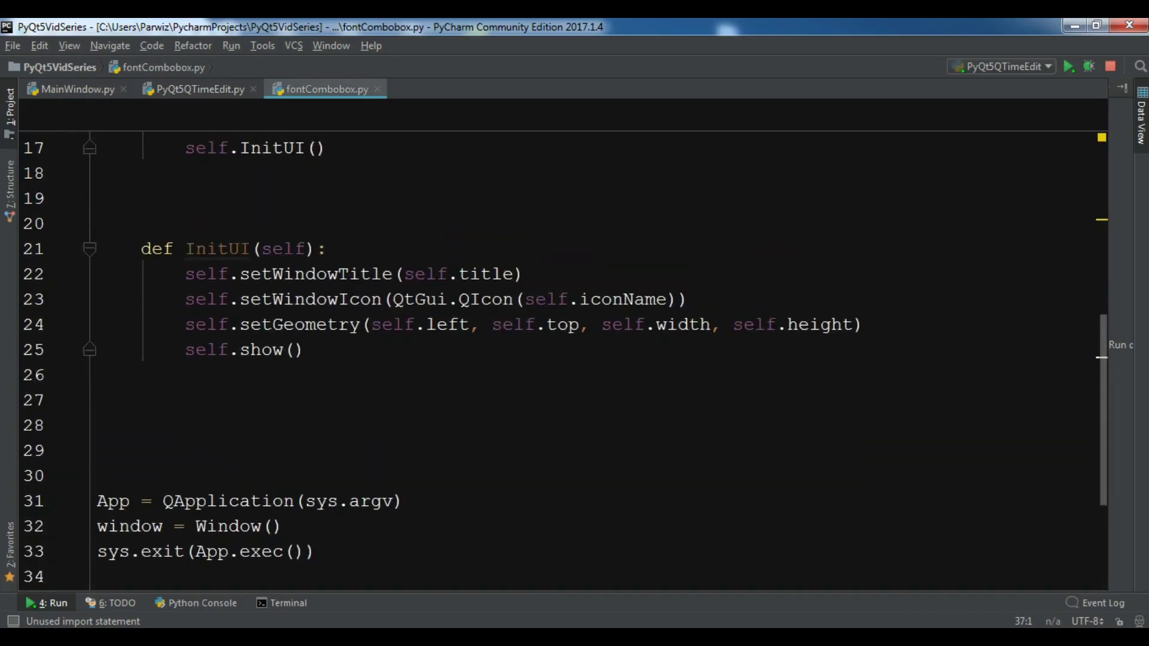
scroll(1102, 358, up, 2)
scroll(575, 360, up, 3)
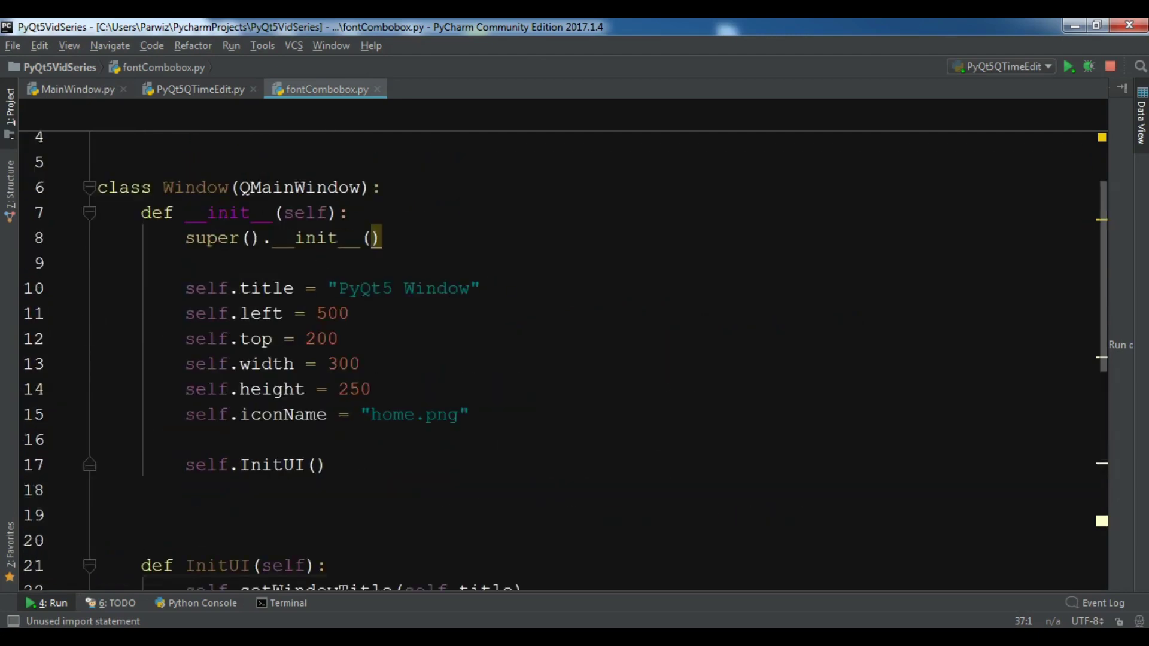
Change the window title string to 'PyQt5 Font Combo'
drag(469, 288, 404, 288)
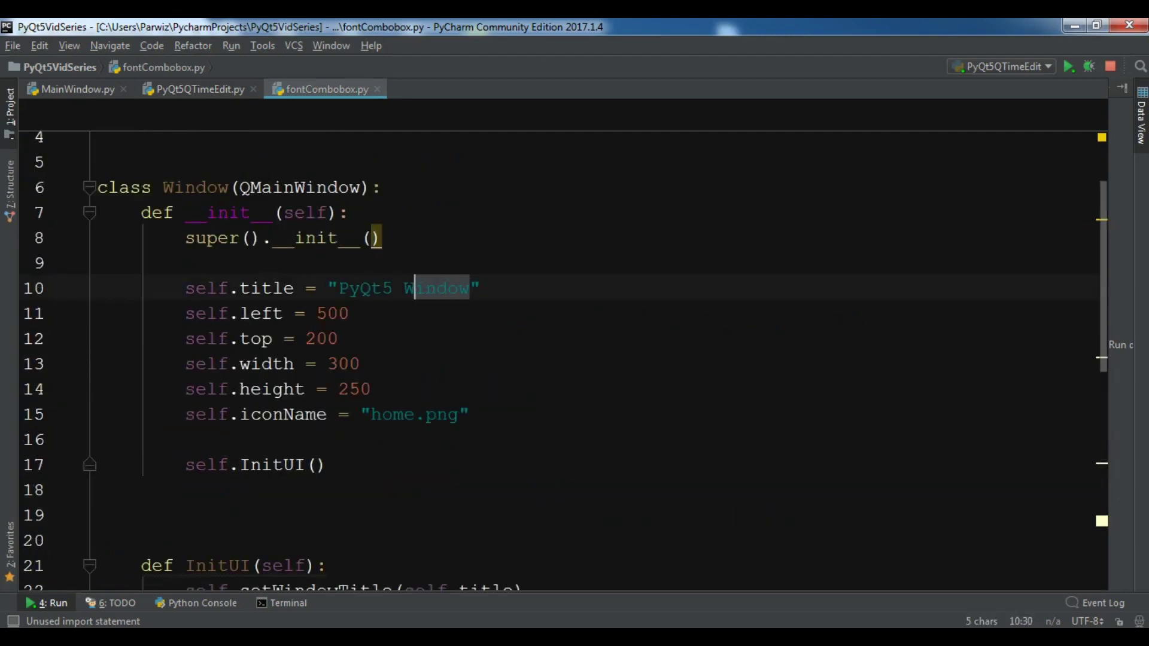
text(Font)
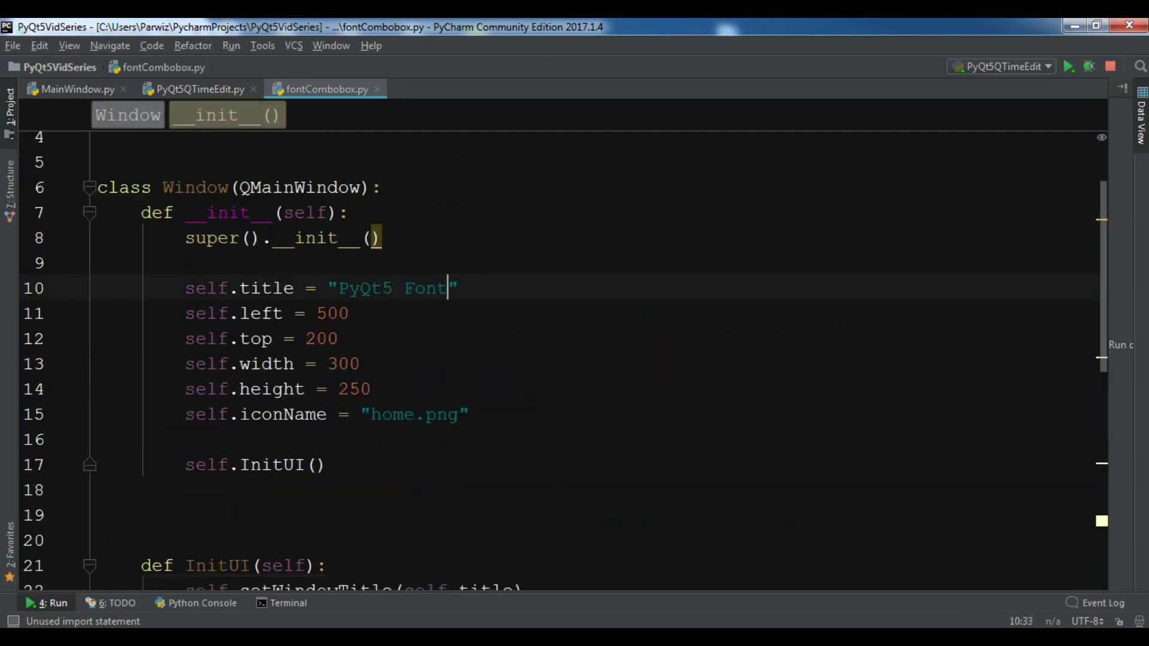
text(C)
key(BackSpace)
text(Combo)
scroll(575, 359, up, 1)
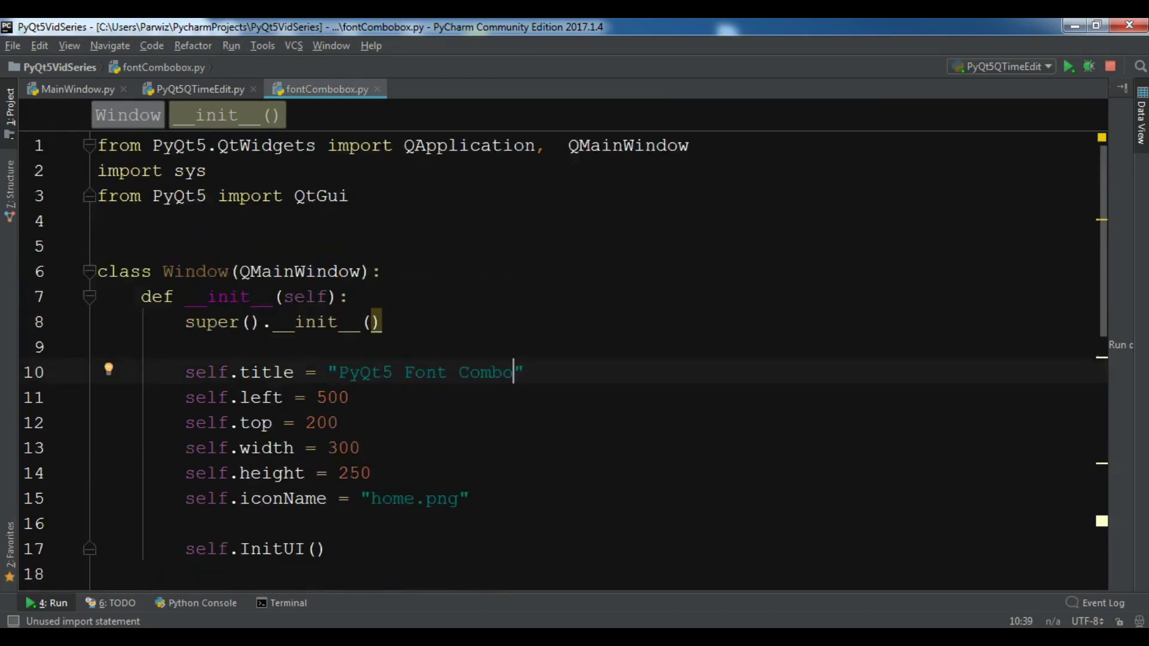
Replace QMainWindow with QDialog in the import and as the Window base class
double_click(628, 145)
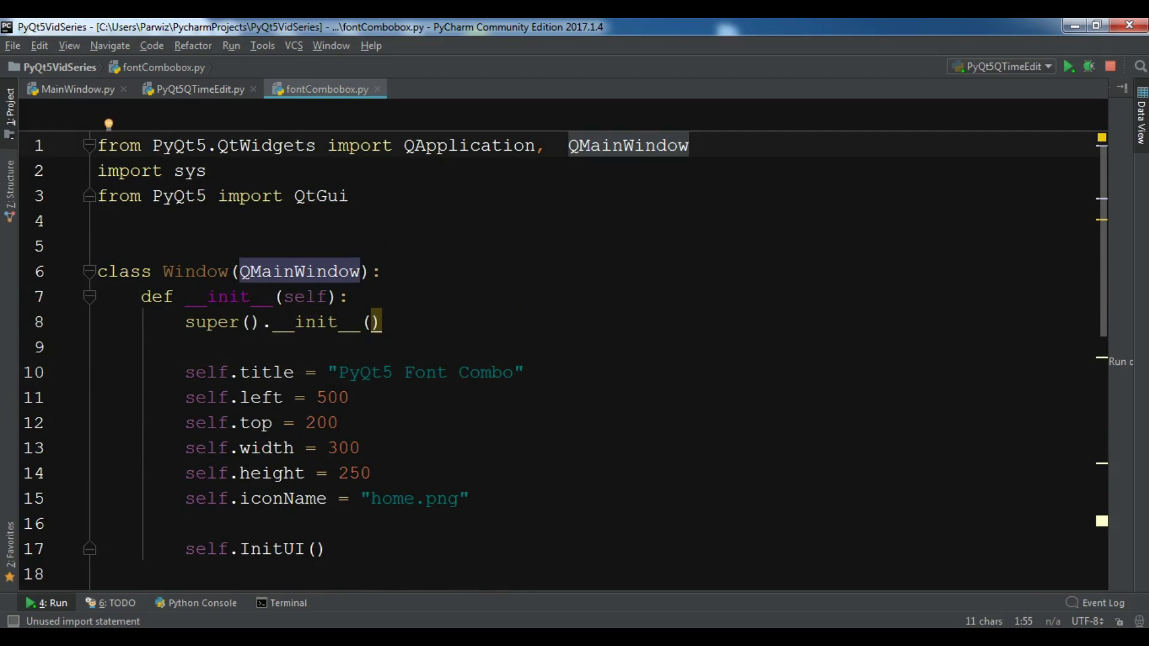
text(Q)
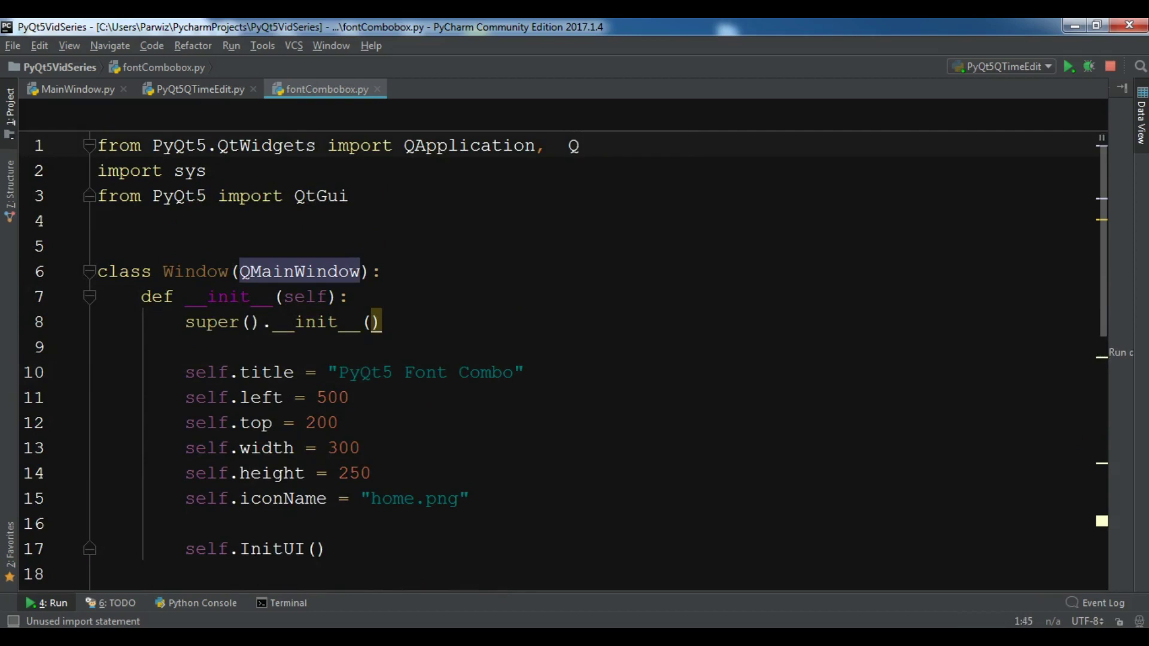
text(Dia)
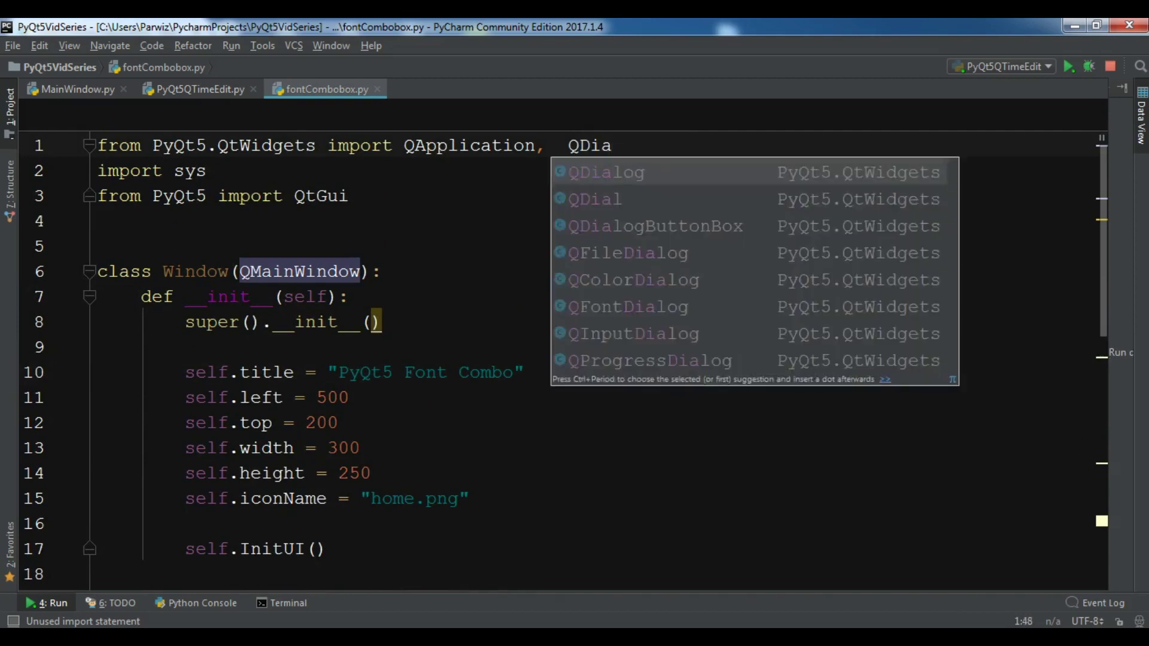
key(Return)
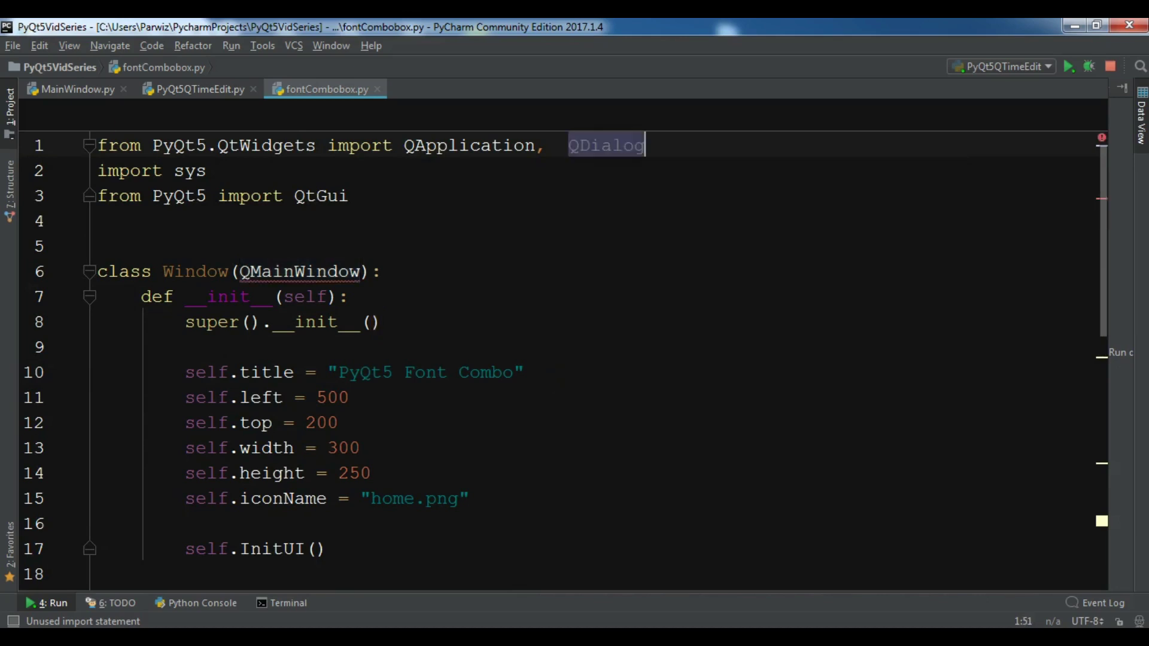
double_click(299, 271)
text(Qdi)
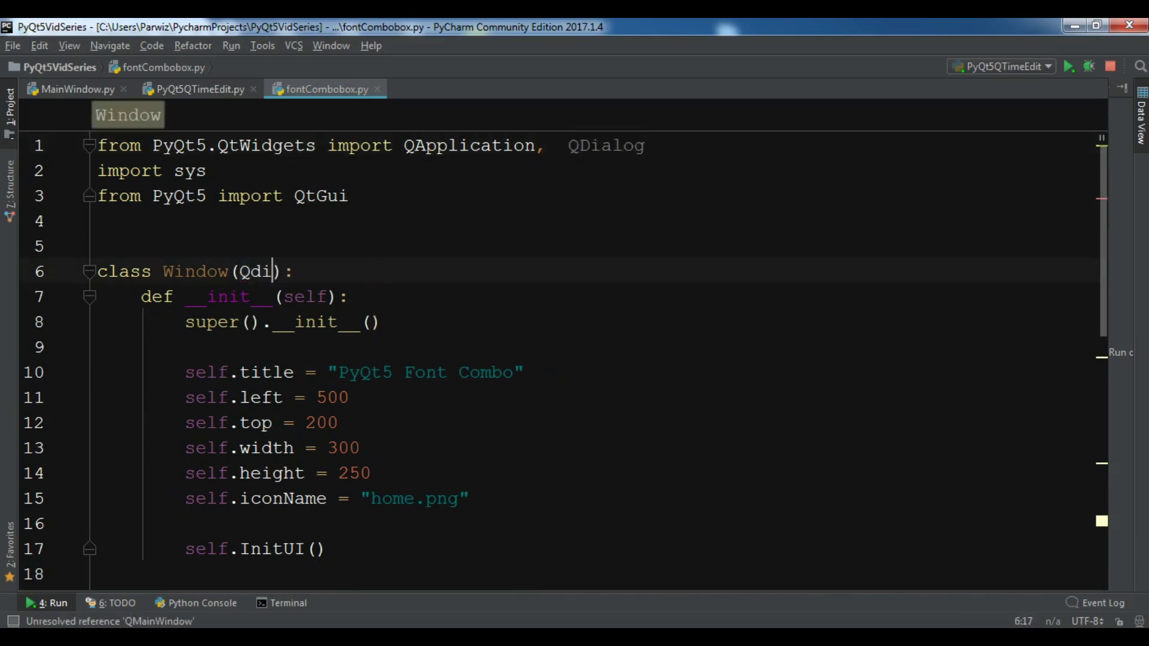
key(BackSpace)
key(BackSpace)
text(Di)
key(Return)
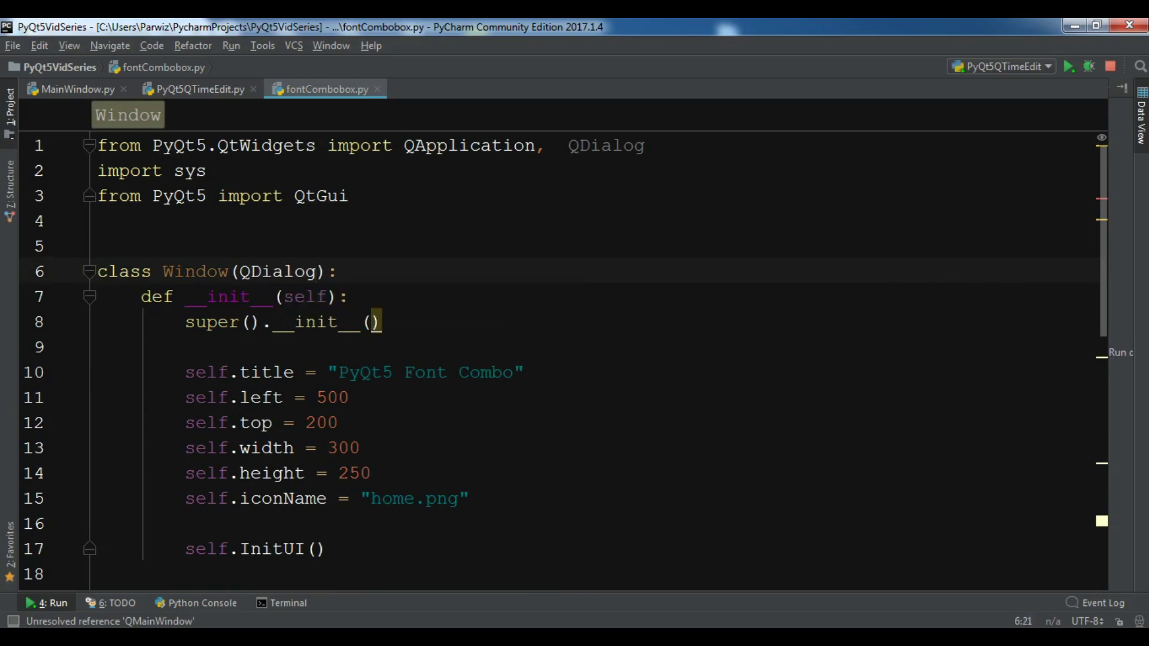
right_click(557, 222)
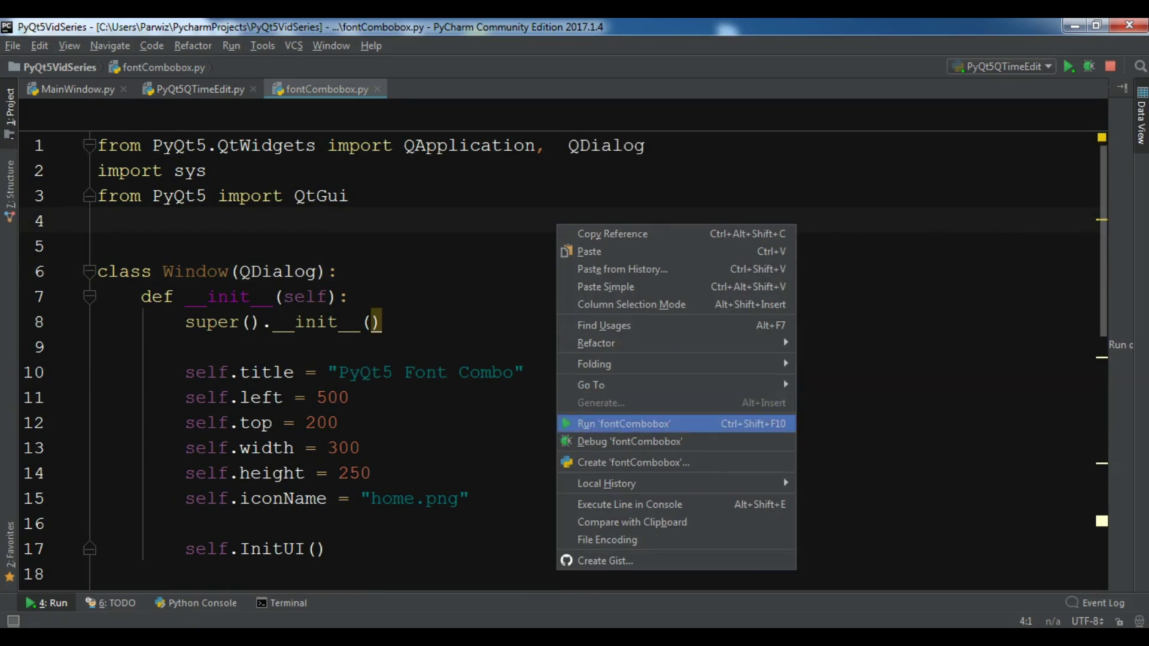
Run fontCombobox, view the empty 'PyQt5 Font Combo' dialog, and close it
click(625, 423)
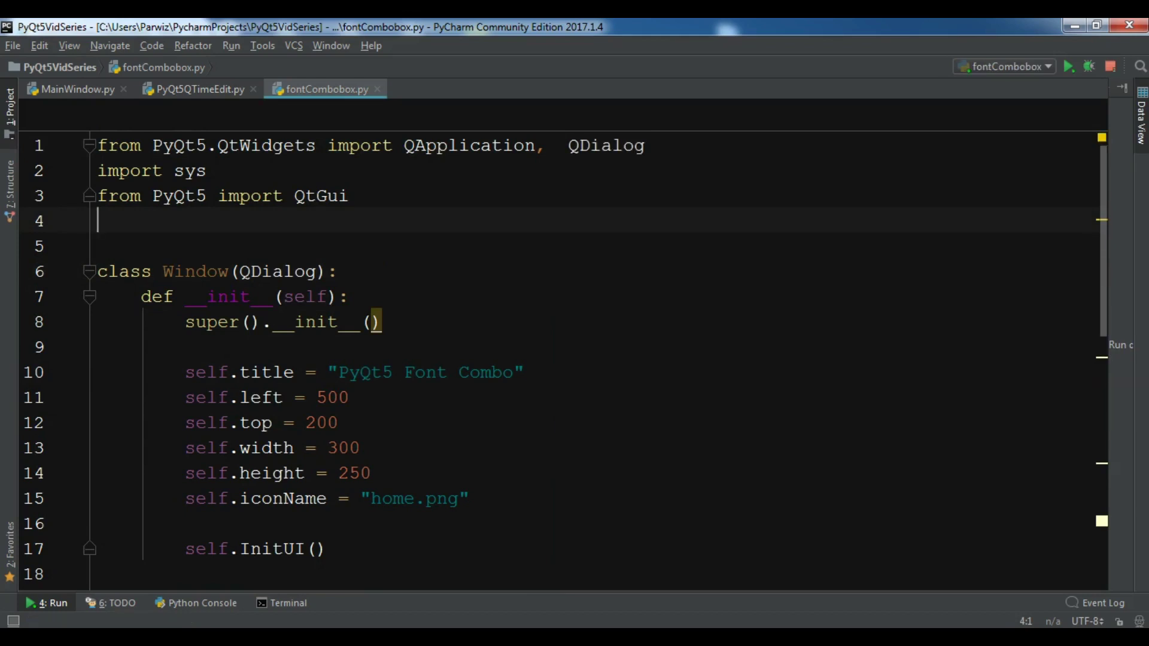
scroll(566, 359, down, 4)
scroll(565, 359, down, 1)
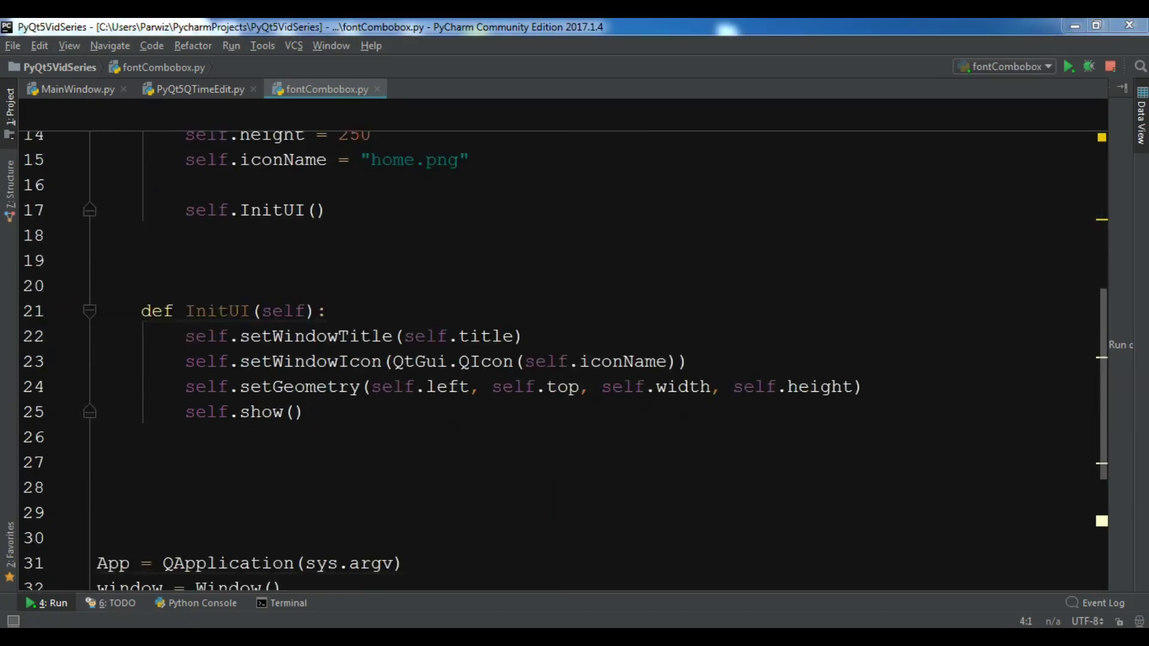
click(532, 558)
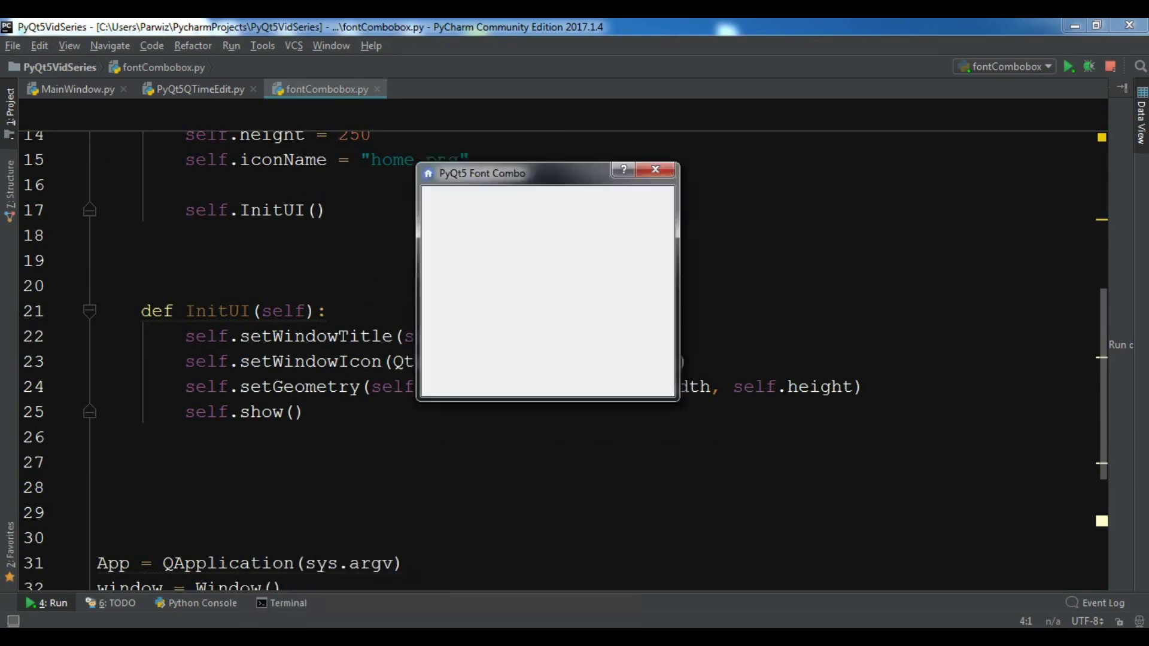
click(656, 170)
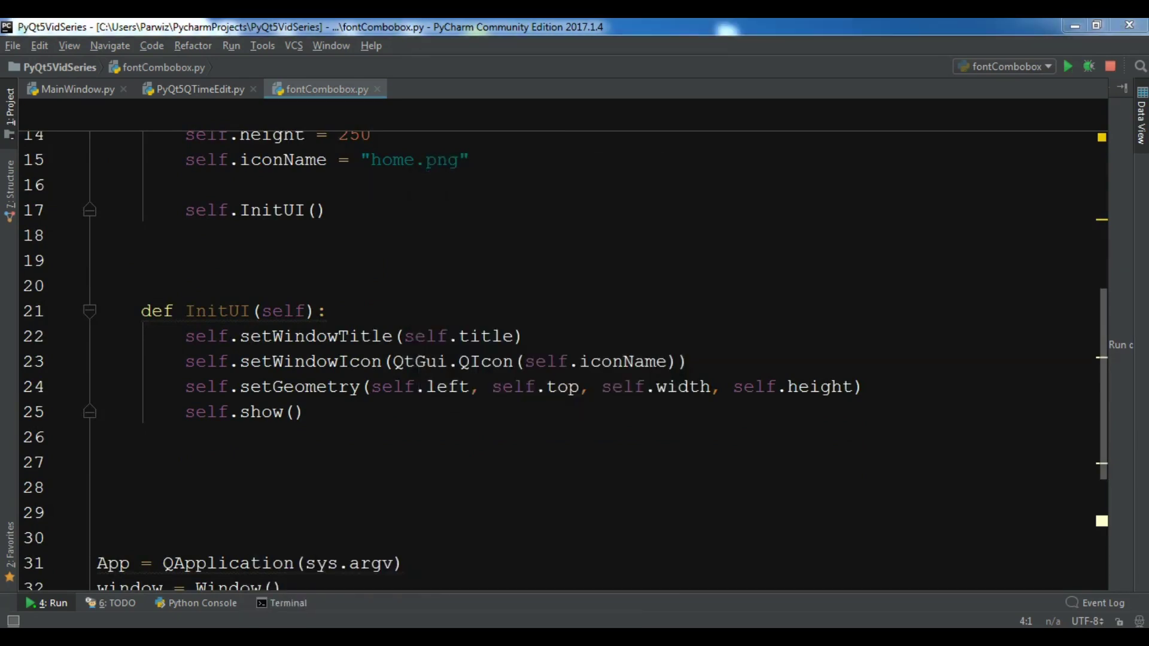
right_click(441, 638)
click(407, 603)
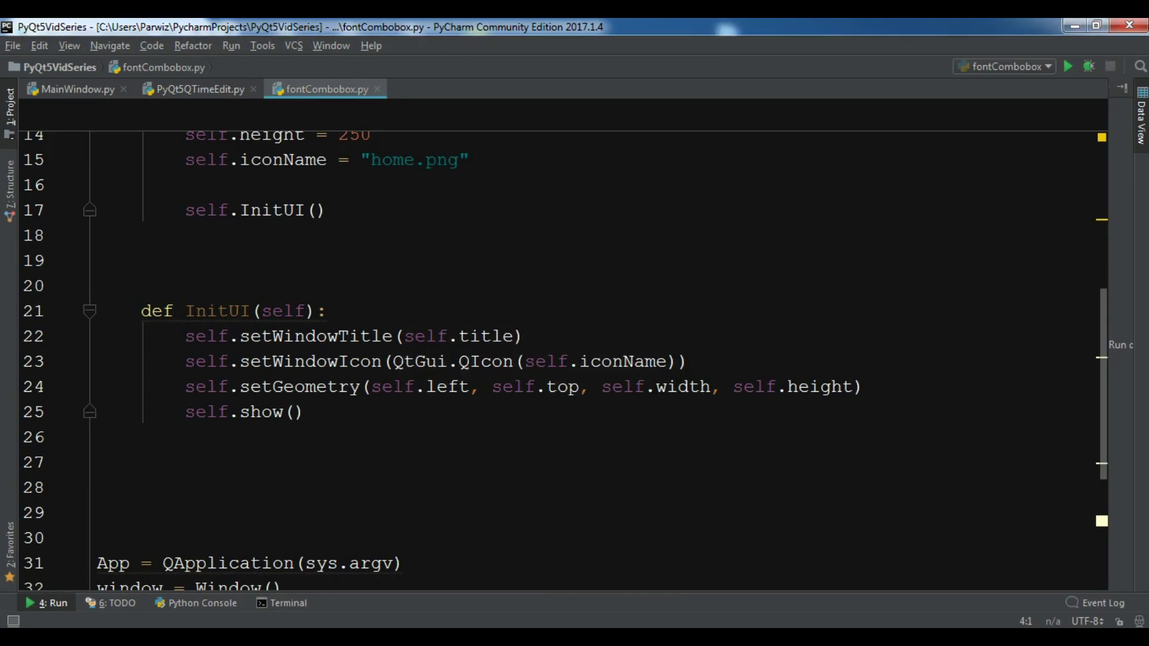
scroll(566, 360, down, 2)
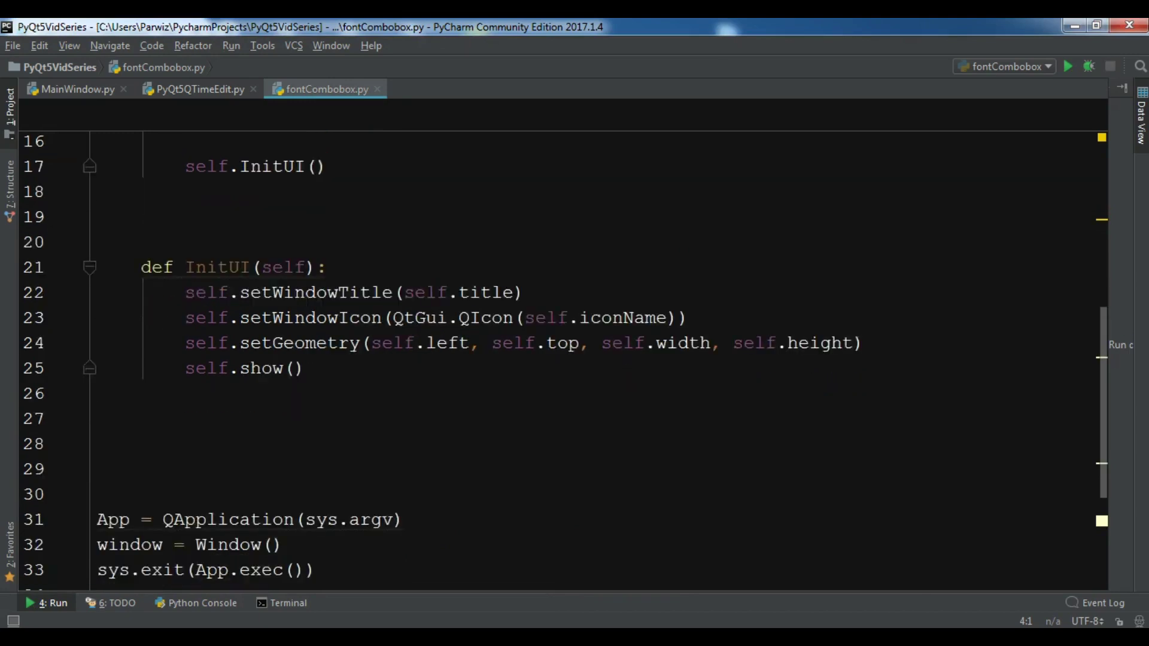
scroll(566, 359, up, 5)
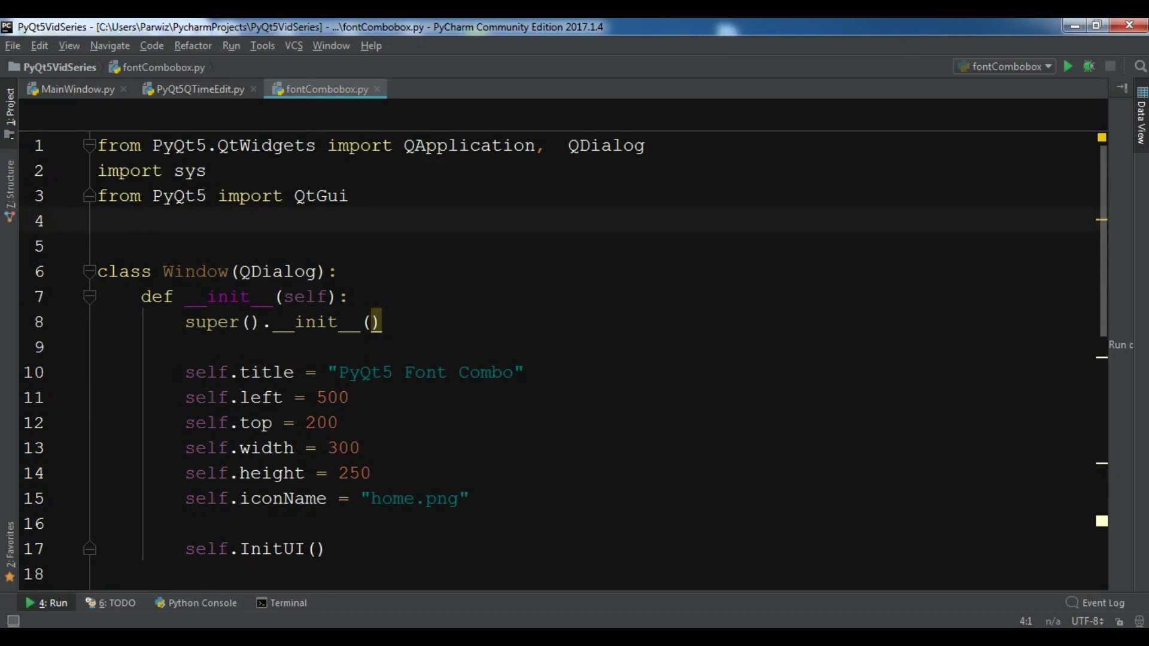
key(Up)
key(Up)
key(Up)
key(End)
text(, )
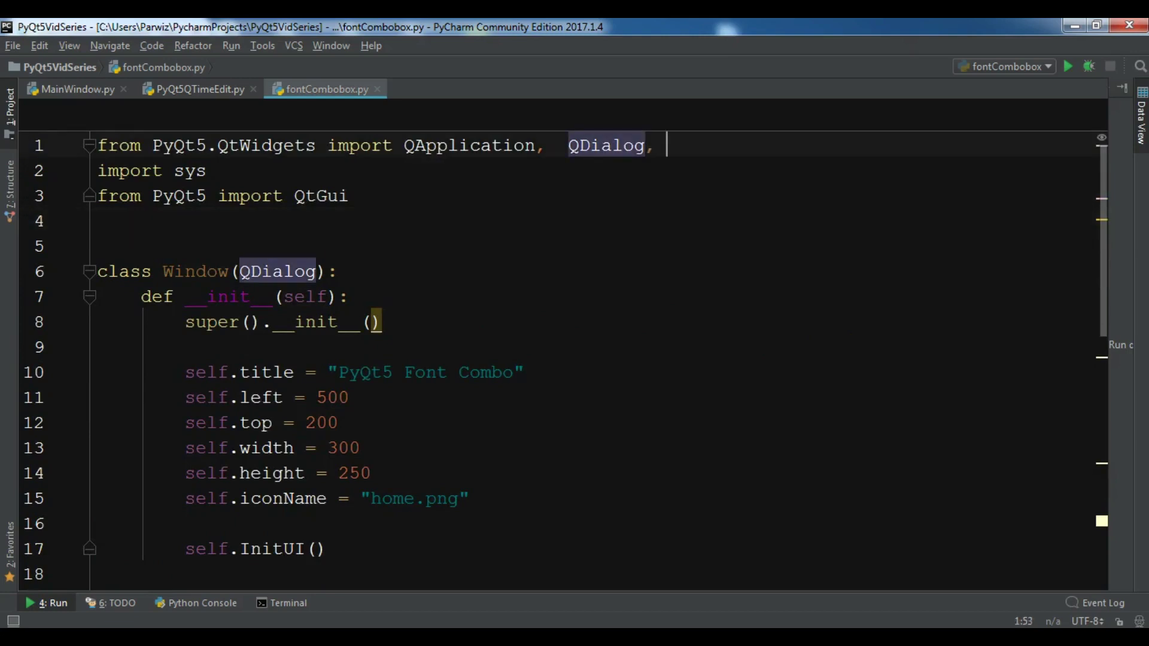
text(QV)
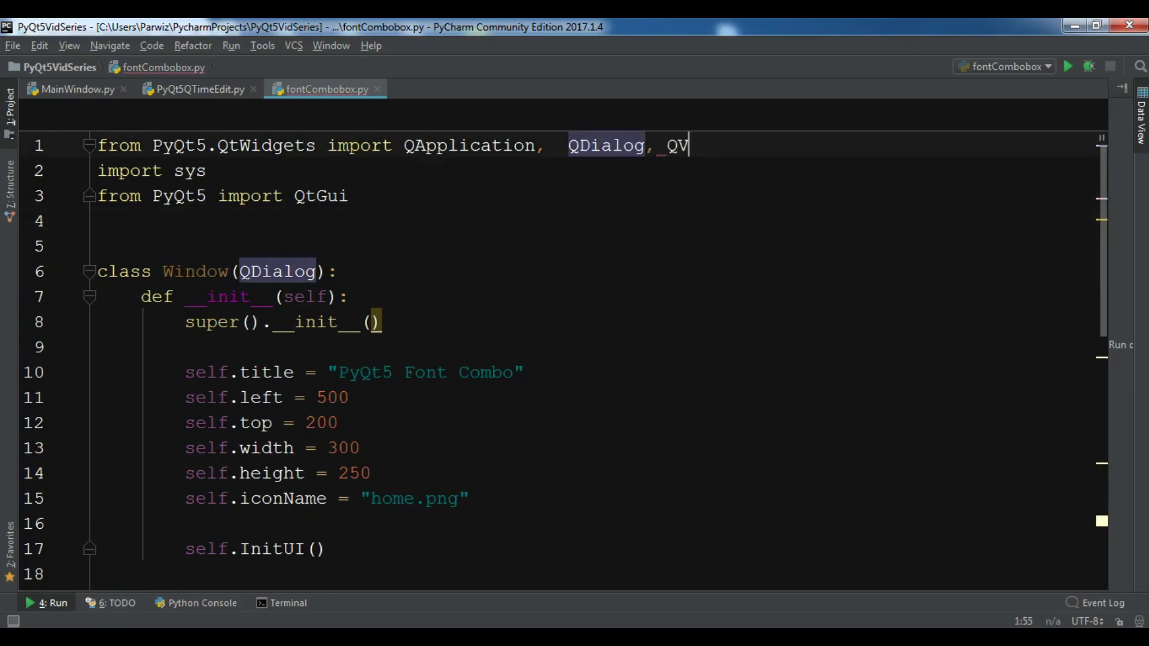
Append QVBoxLayout and QFontComboBox to the PyQt5.QtWidgets import on line 1
key(Return)
text(, )
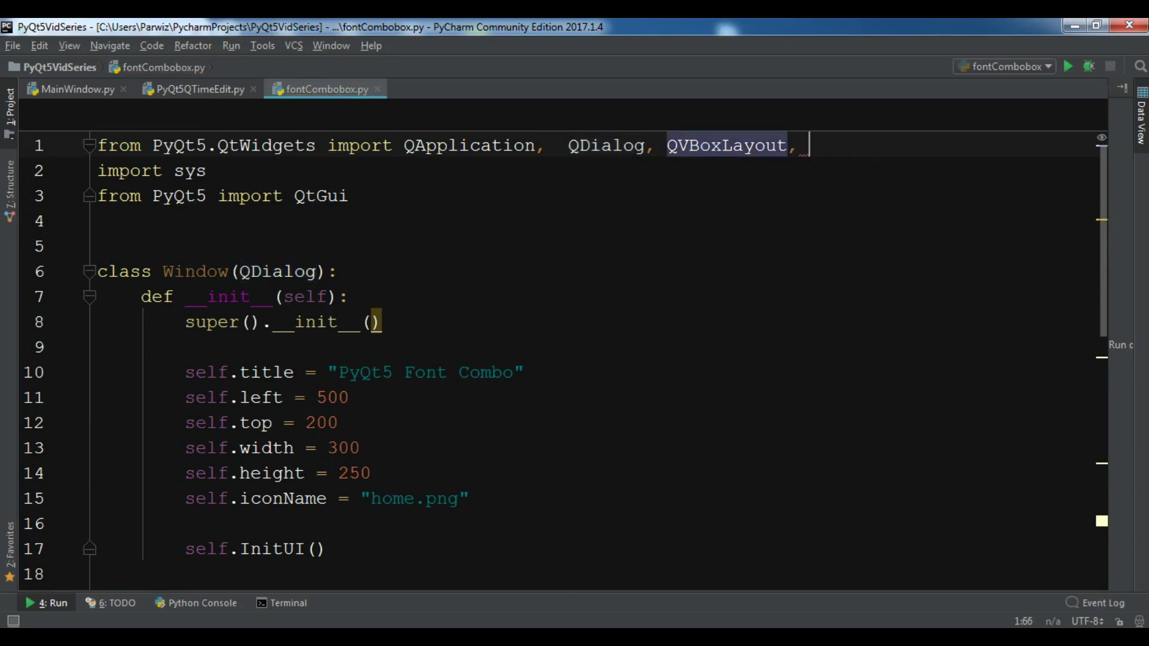
text(Q)
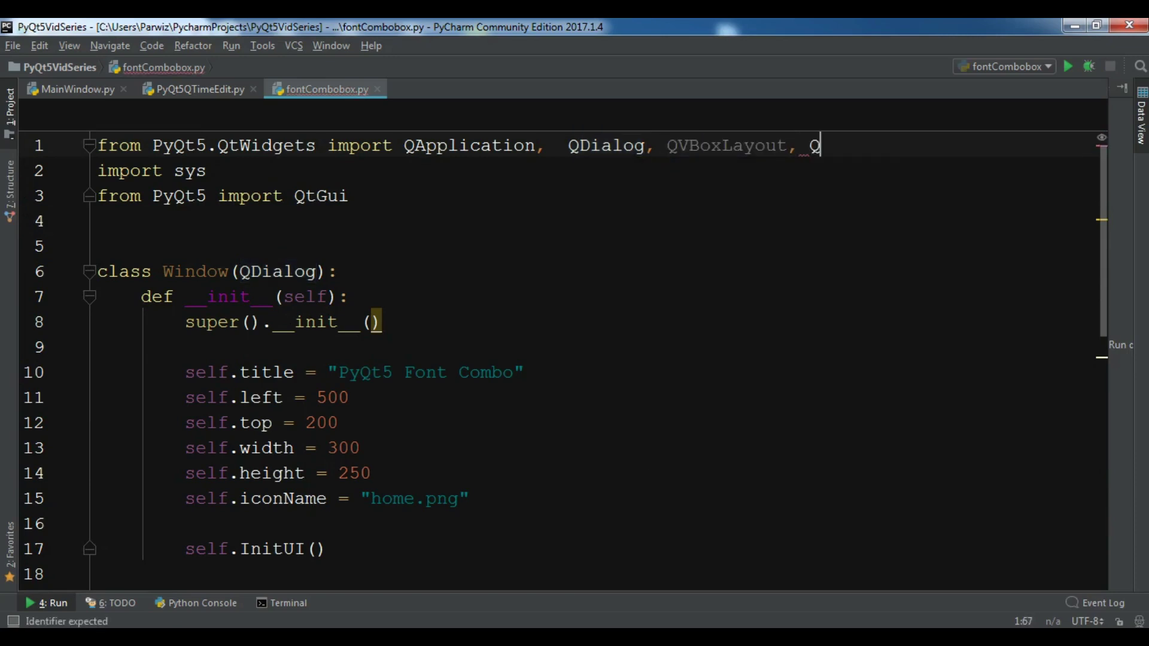
text(Fon)
key(Down)
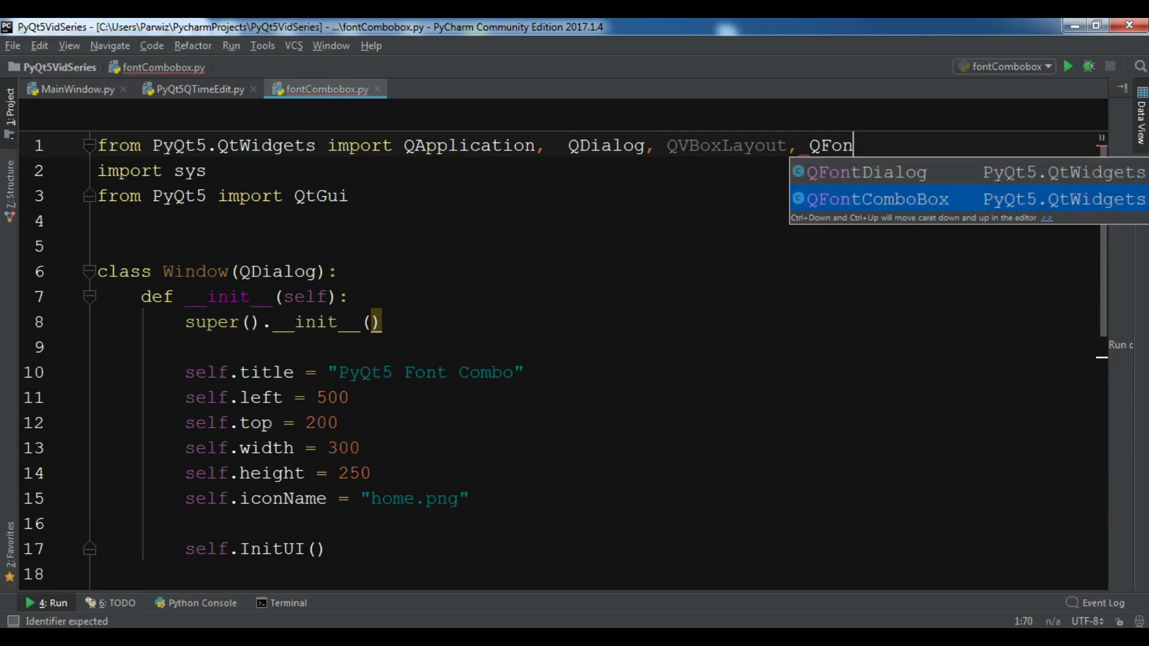
key(Return)
scroll(574, 359, down, 3)
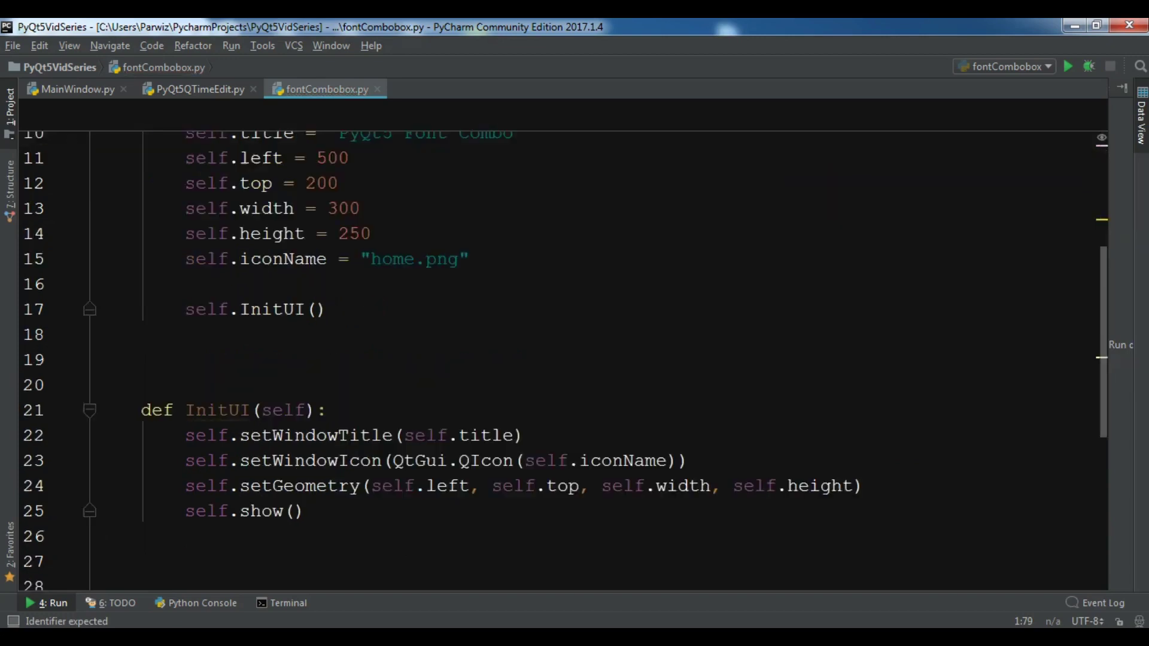
scroll(575, 360, down, 1)
scroll(575, 359, down, 1)
Add blank lines after setGeometry and below self.show() in InitUI
click(864, 381)
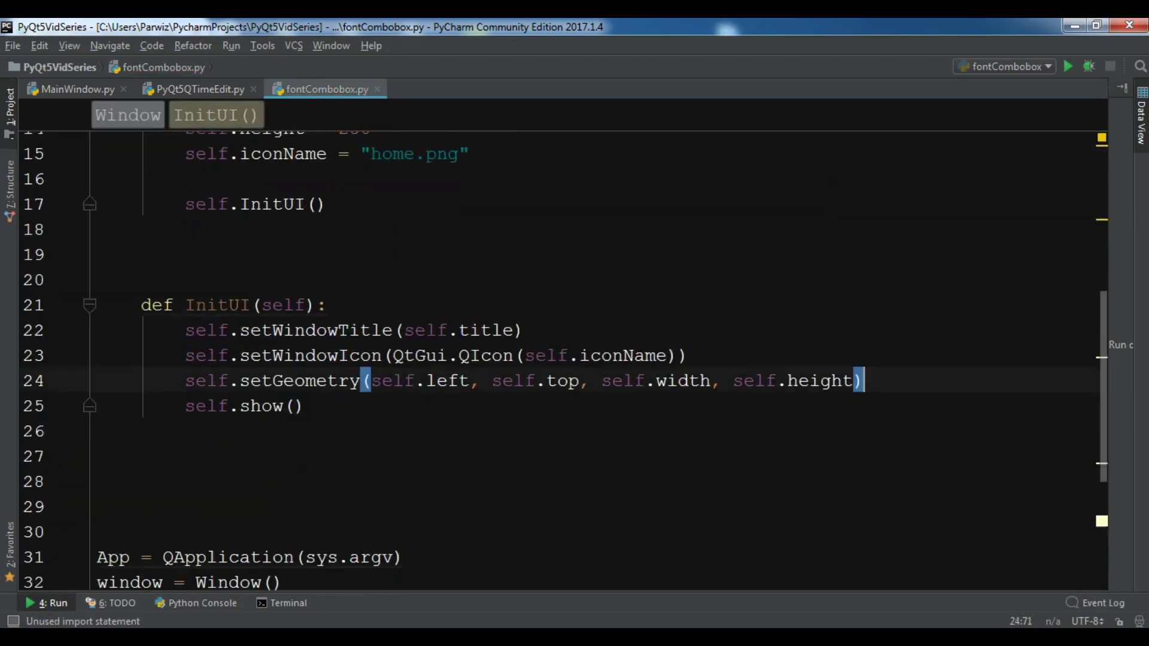
key(Return)
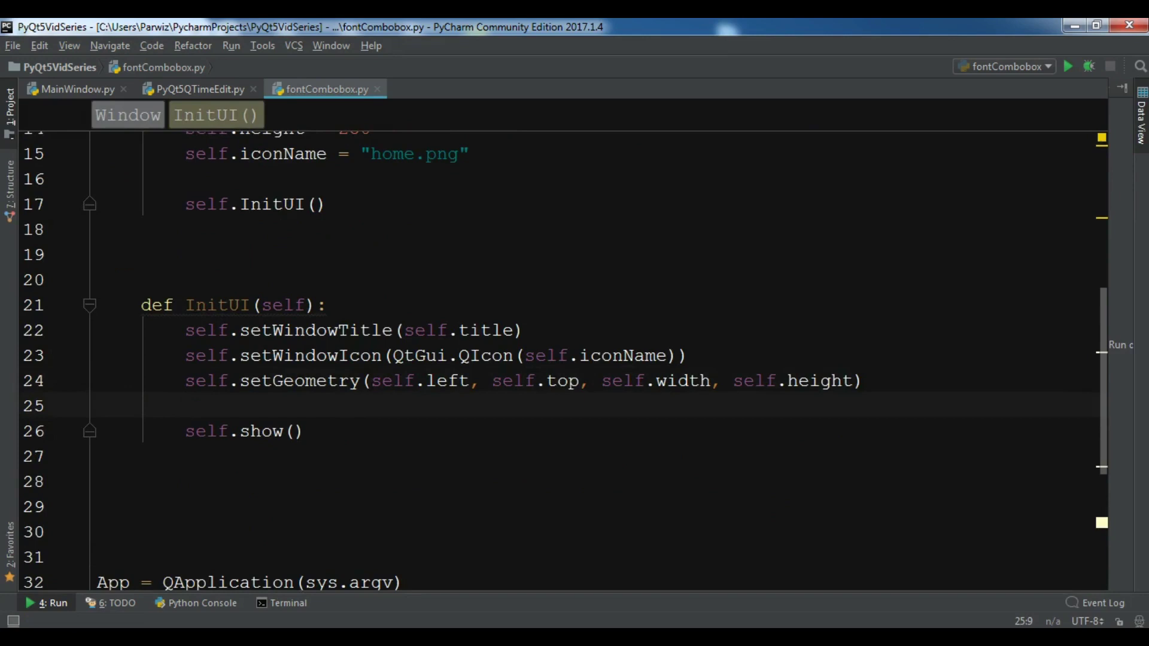
key(Down)
key(End)
key(Return)
key(Return)
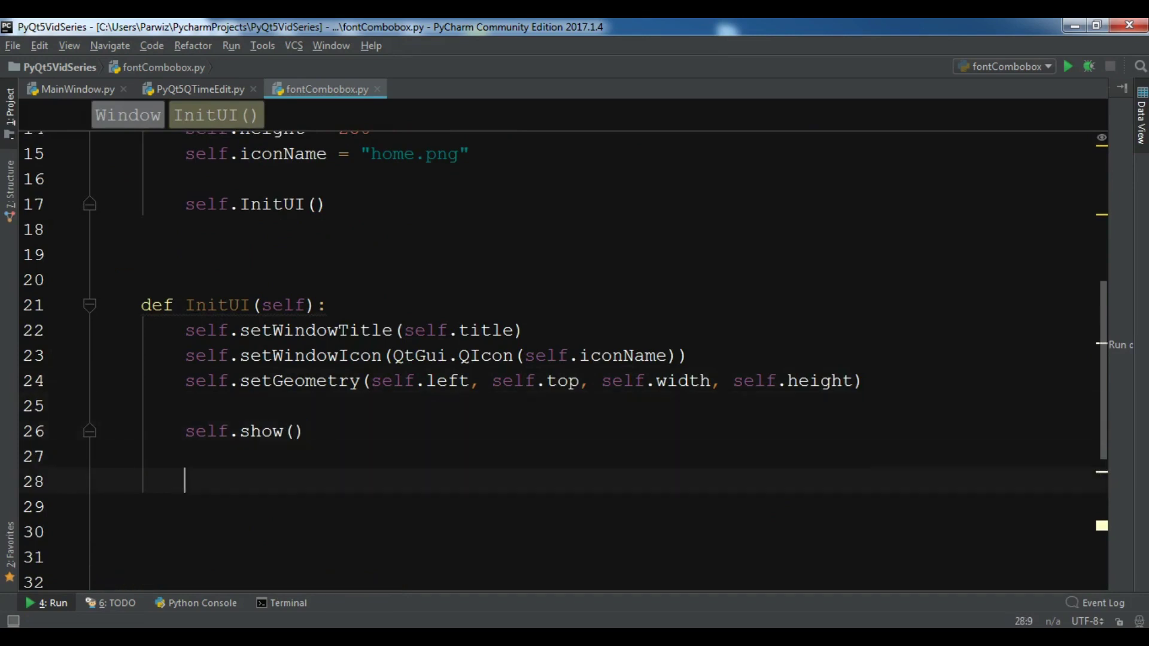
key(BackSpace)
Start a fonCombo method that creates fontcombobox = QFontComboBox()
key(Return)
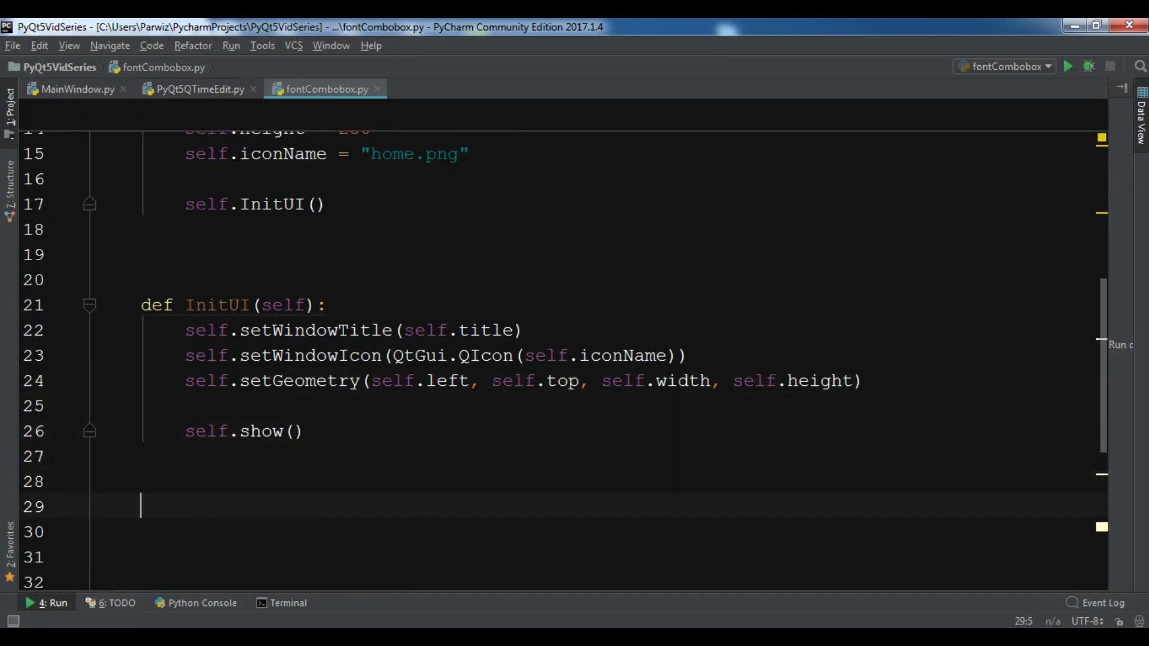
text(def fonC)
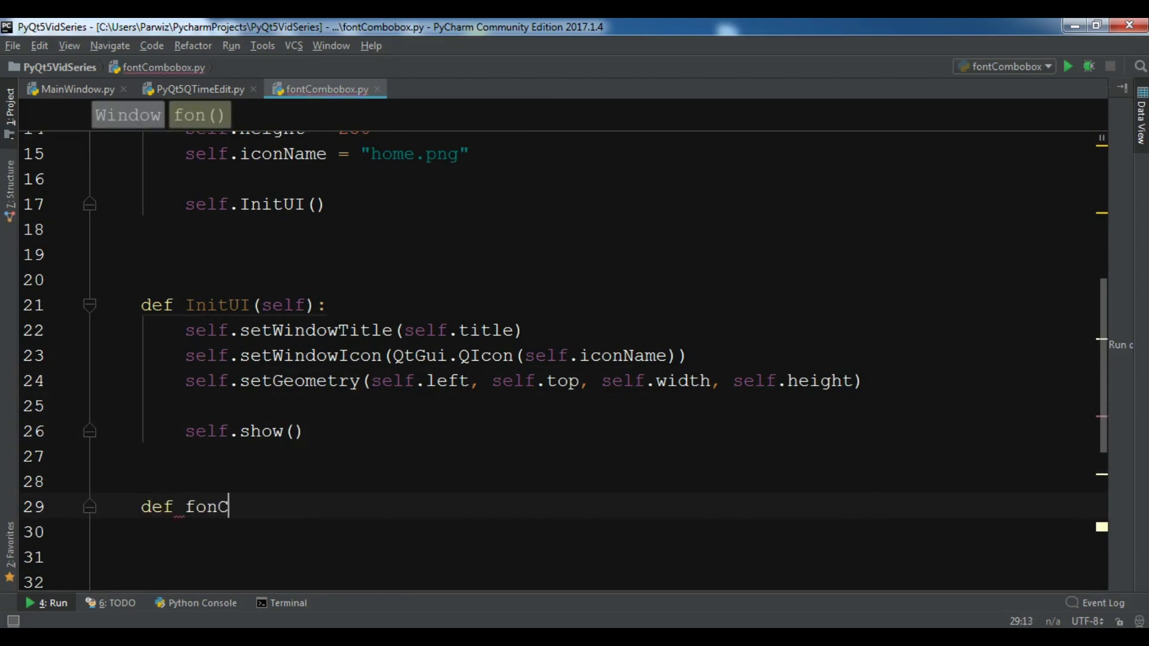
text(ombo(self):)
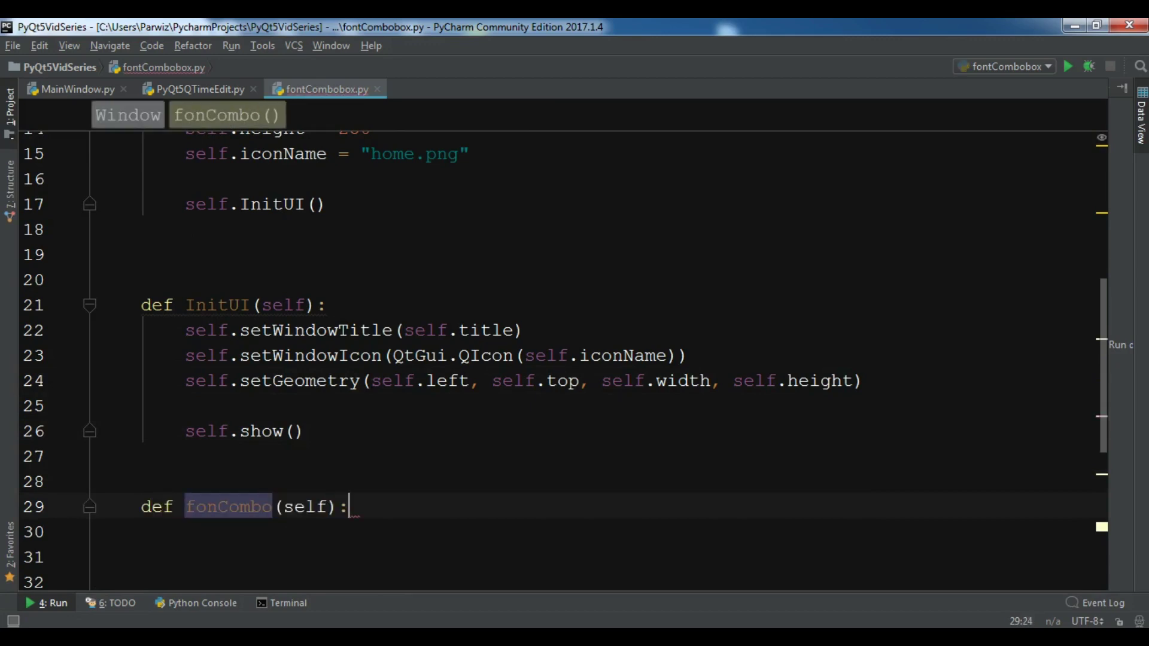
key(Return)
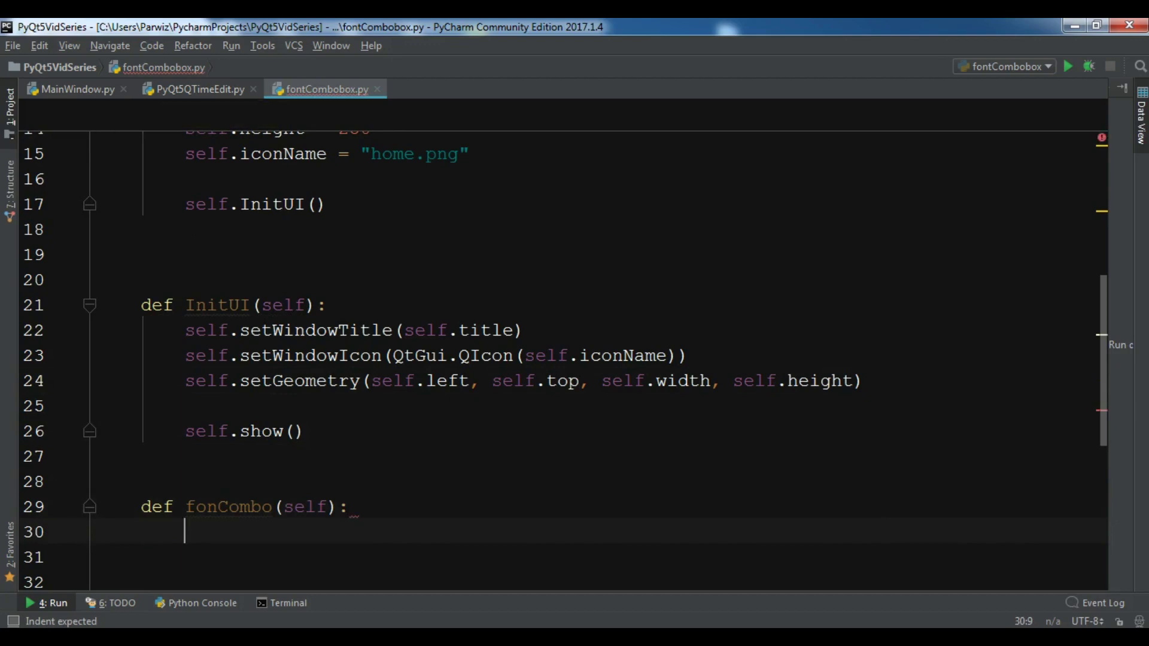
text(font)
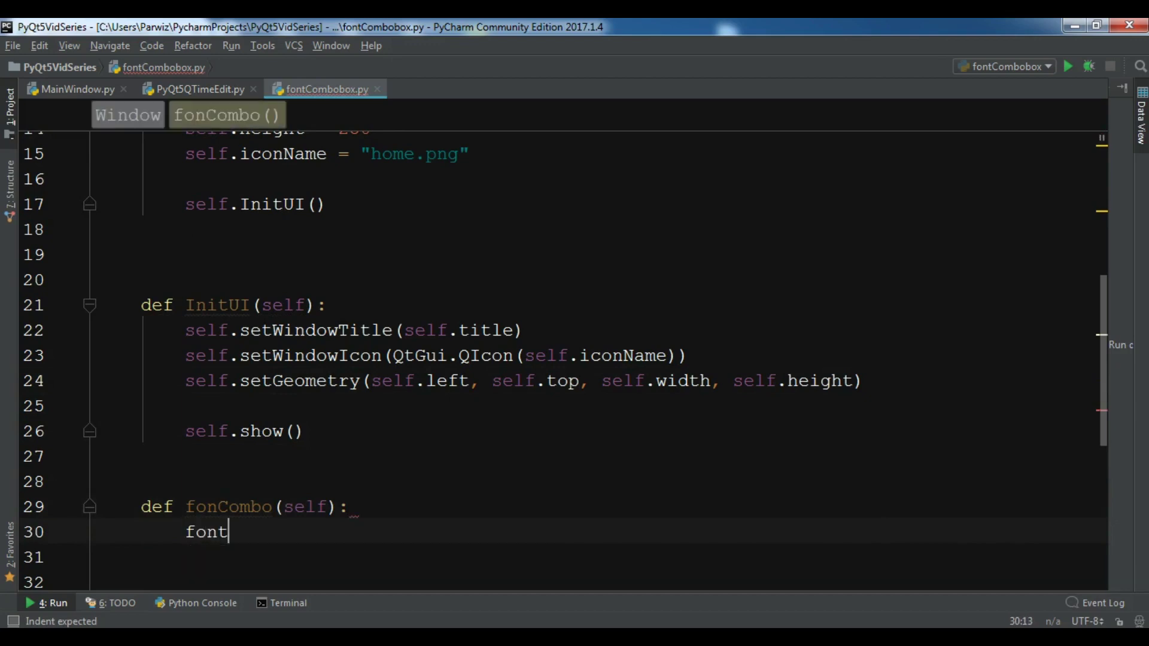
text(combo)
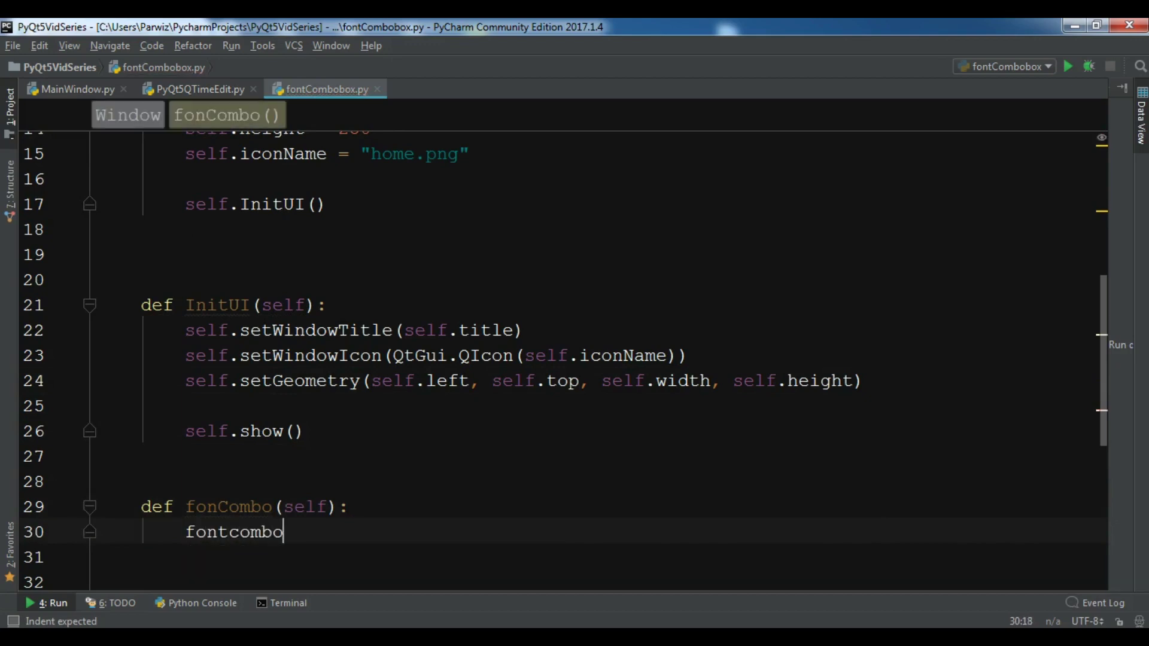
text(box = QF)
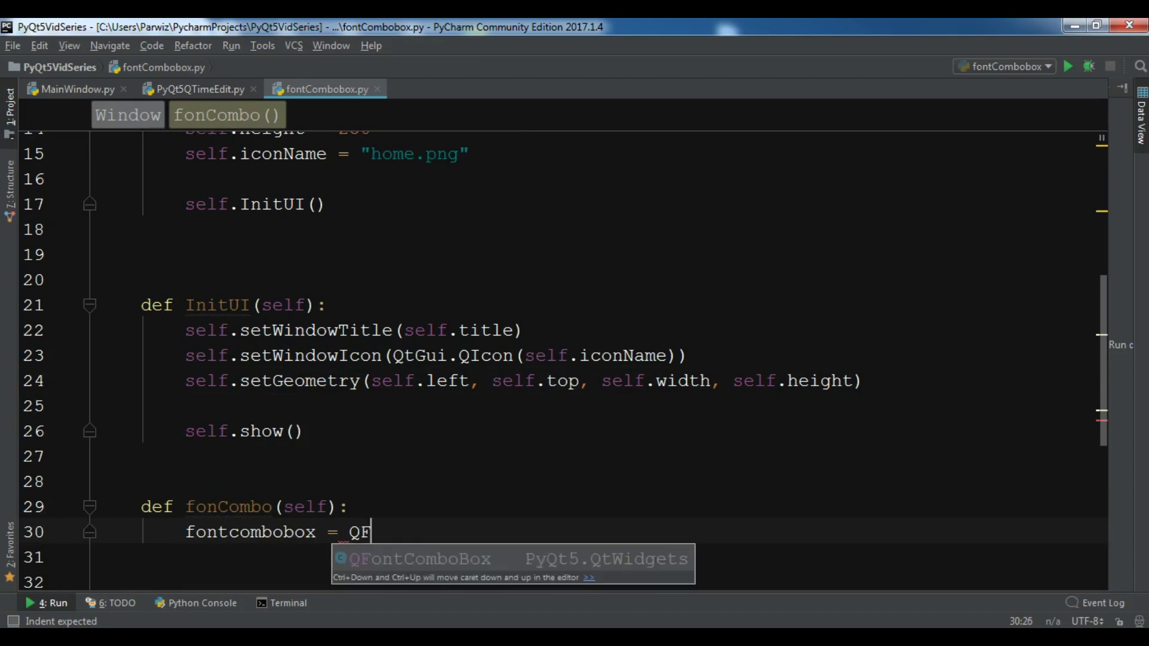
key(Return)
text())
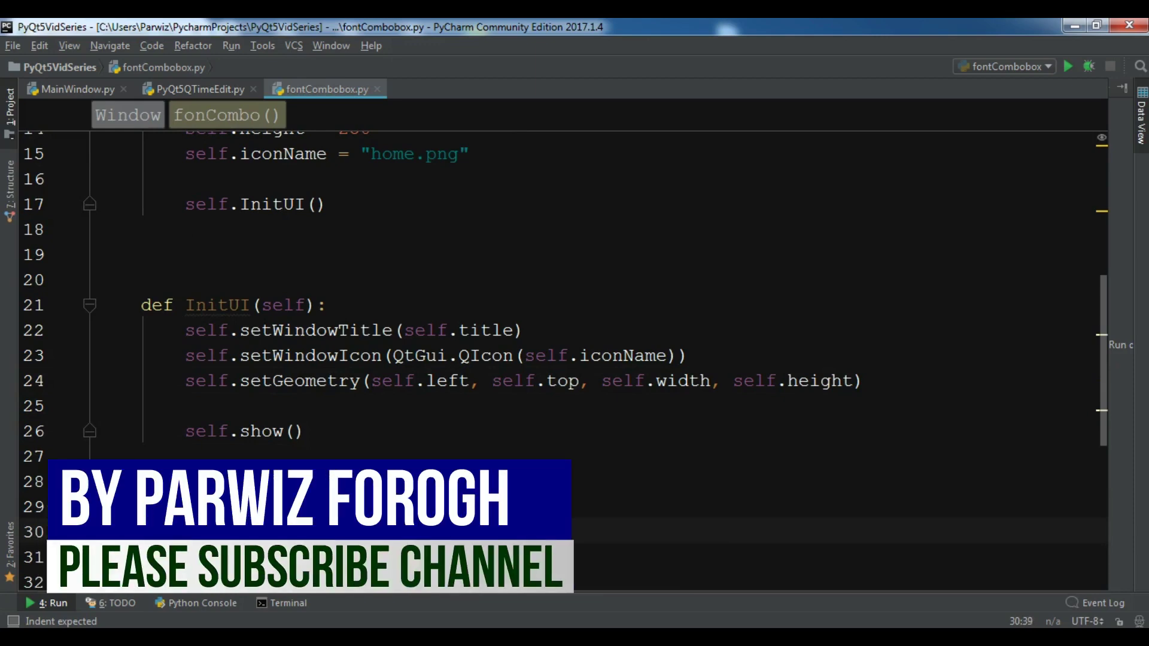
key(Return)
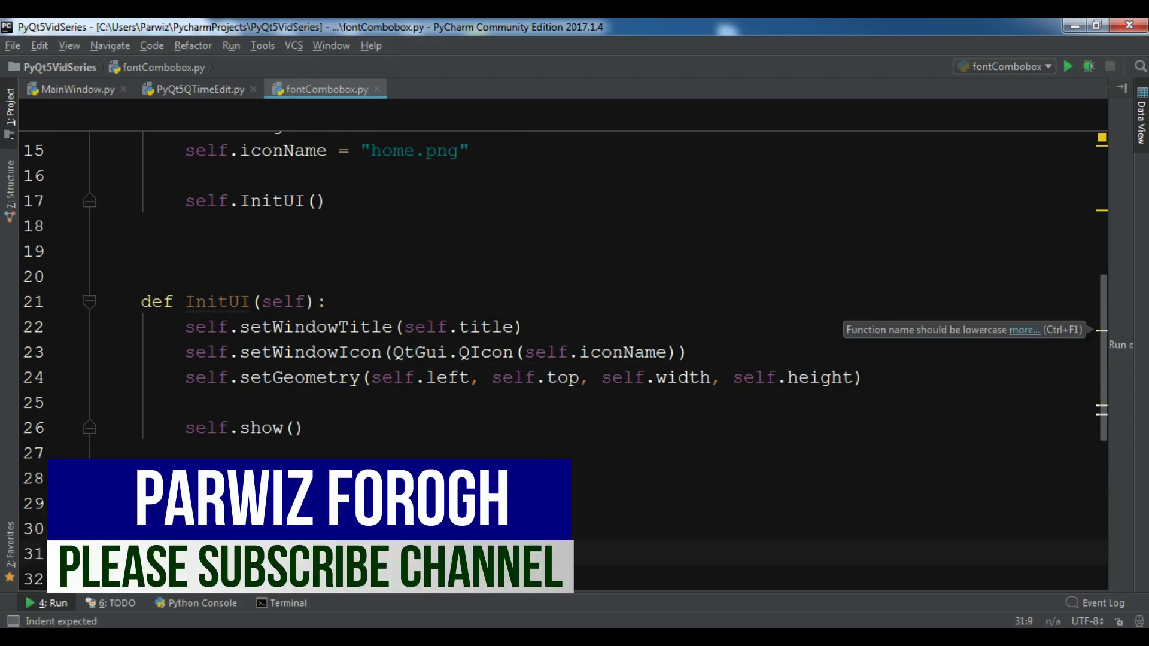
scroll(575, 359, down, 2)
Insert vbox = QVBoxLayout() in fonCombo
key(Return)
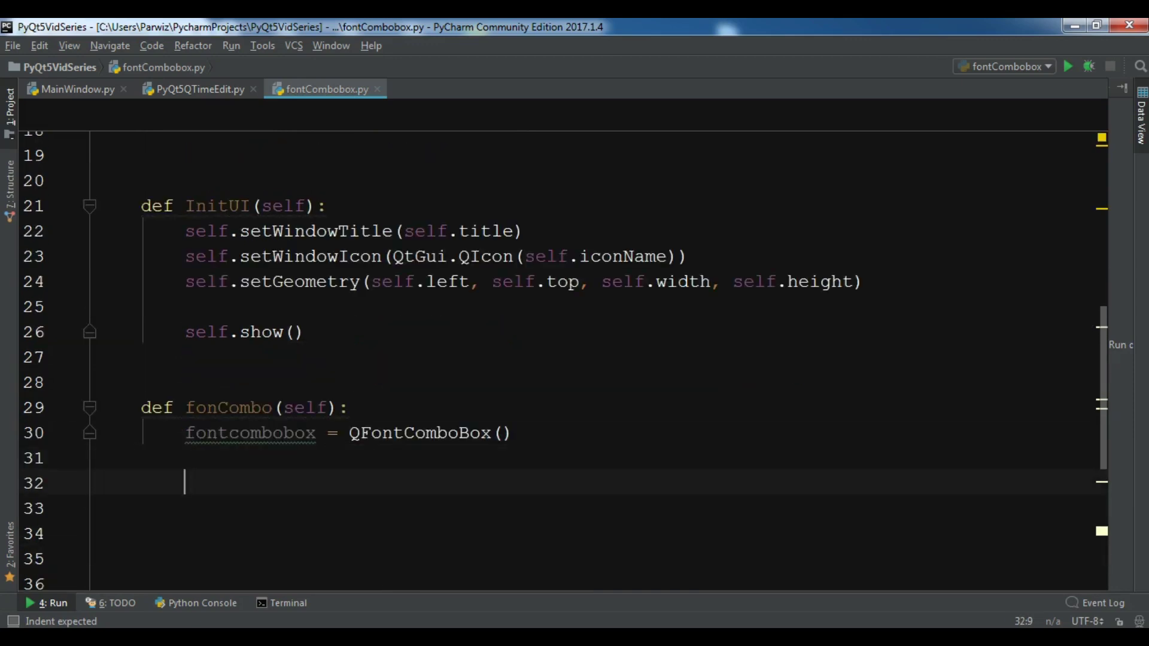
key(Up)
key(Up)
key(ctrl+alt+Return)
text(vbox)
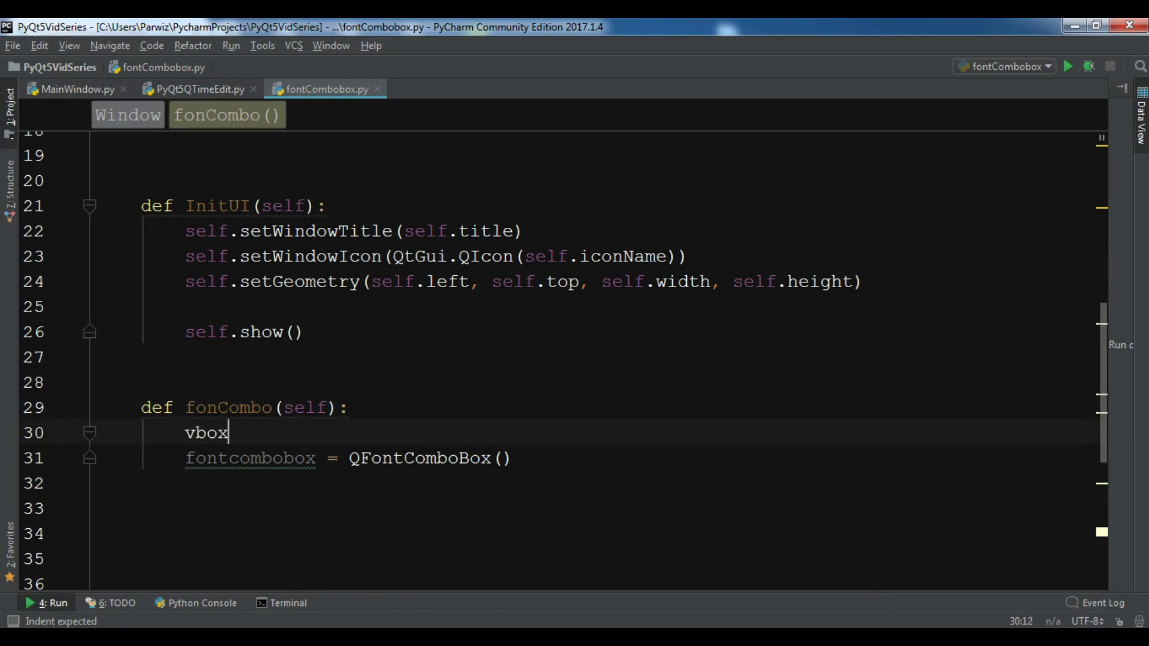
text( = QV)
key(Return)
text(()
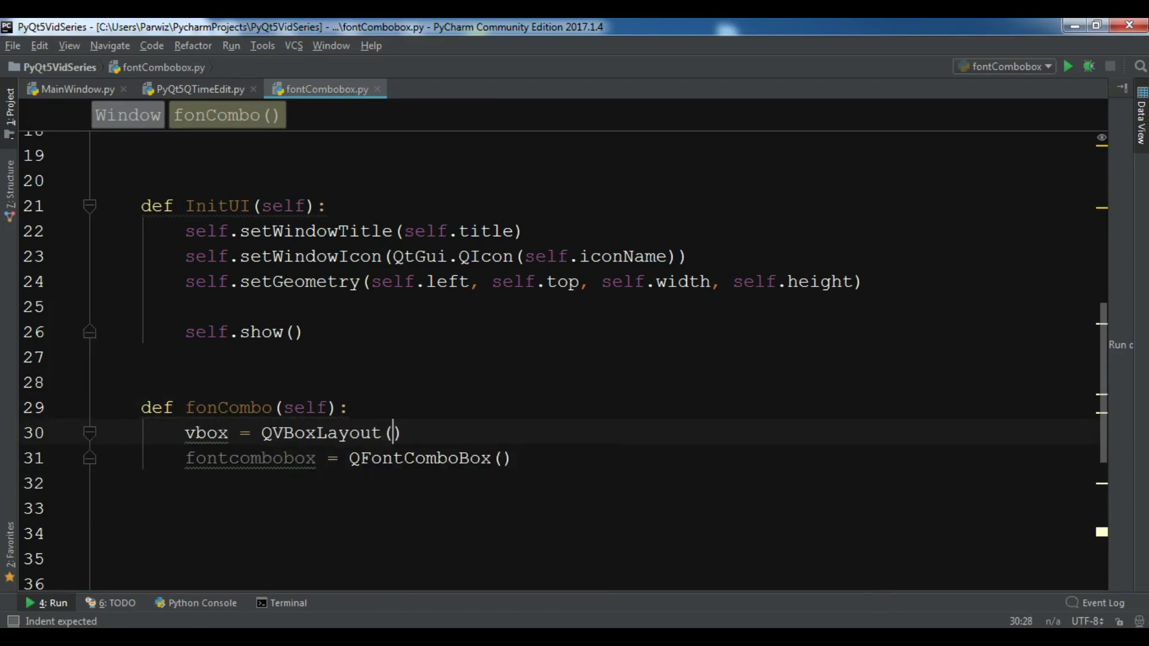
key(Down)
key(End)
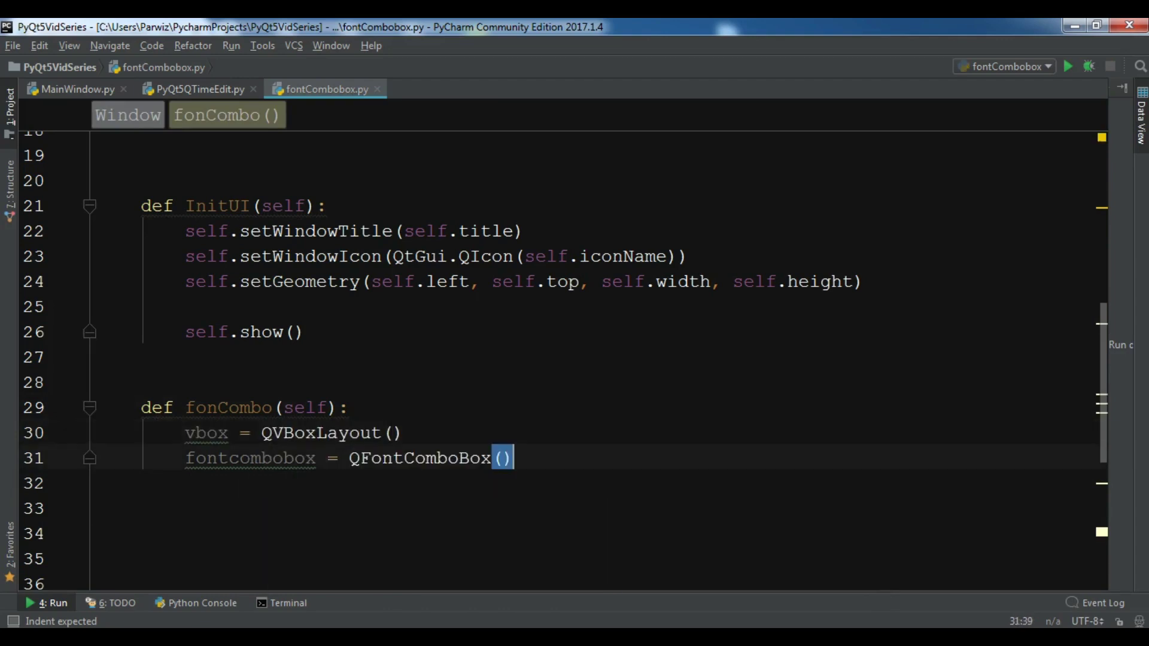
scroll(24, 591, down, 1)
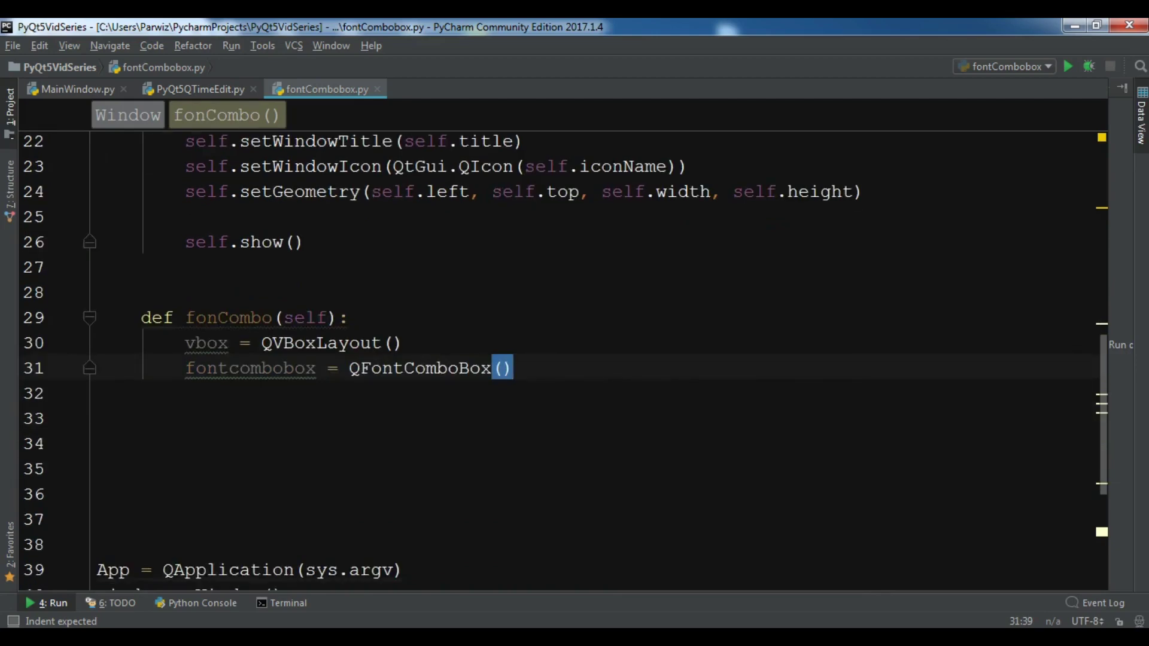
Add vbox.addWidget(fontcombobox) and self.setLayout(vbox) below the combo box line
key(Return)
text(vb)
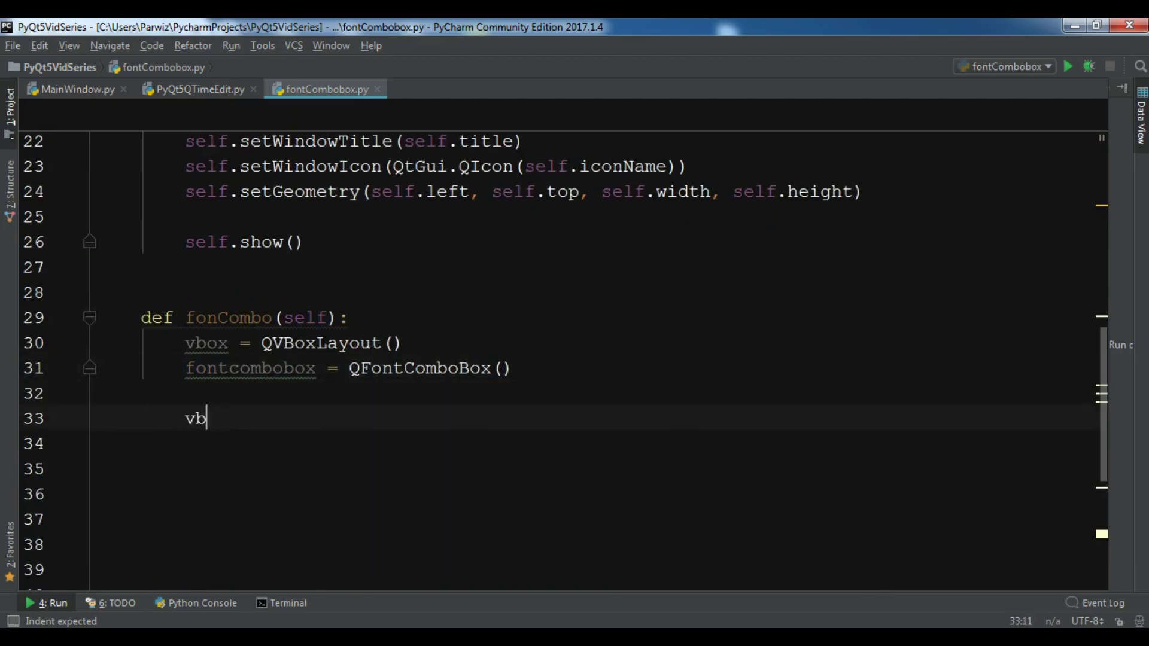
key(Return)
text(.)
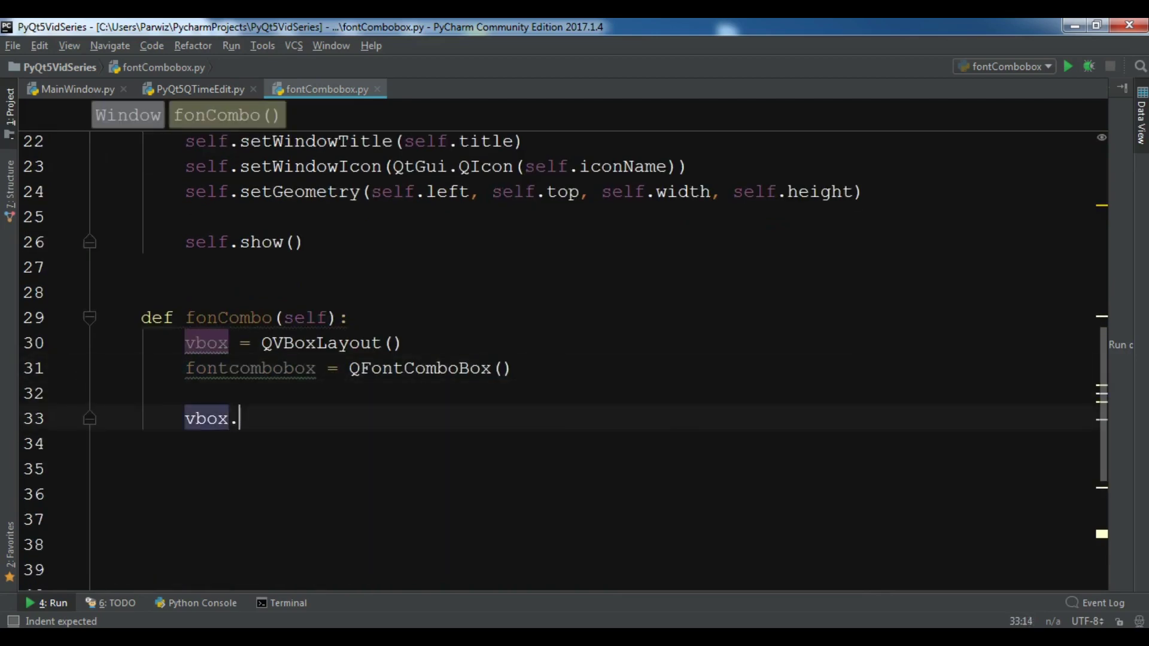
key(Return)
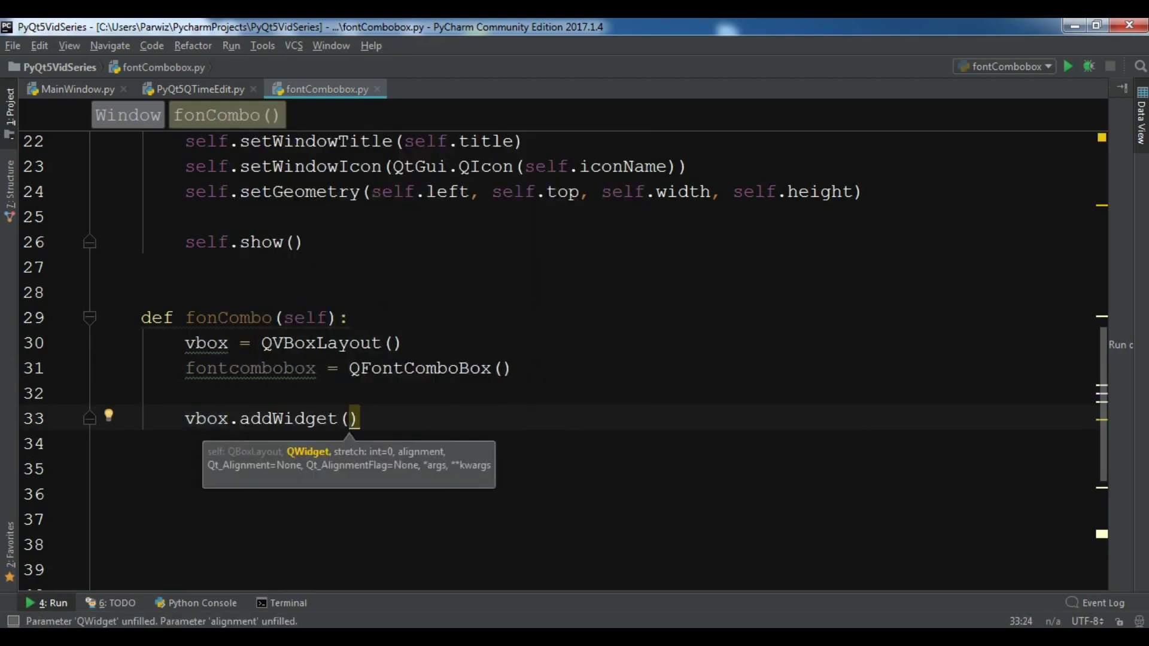
text(fon)
key(Return)
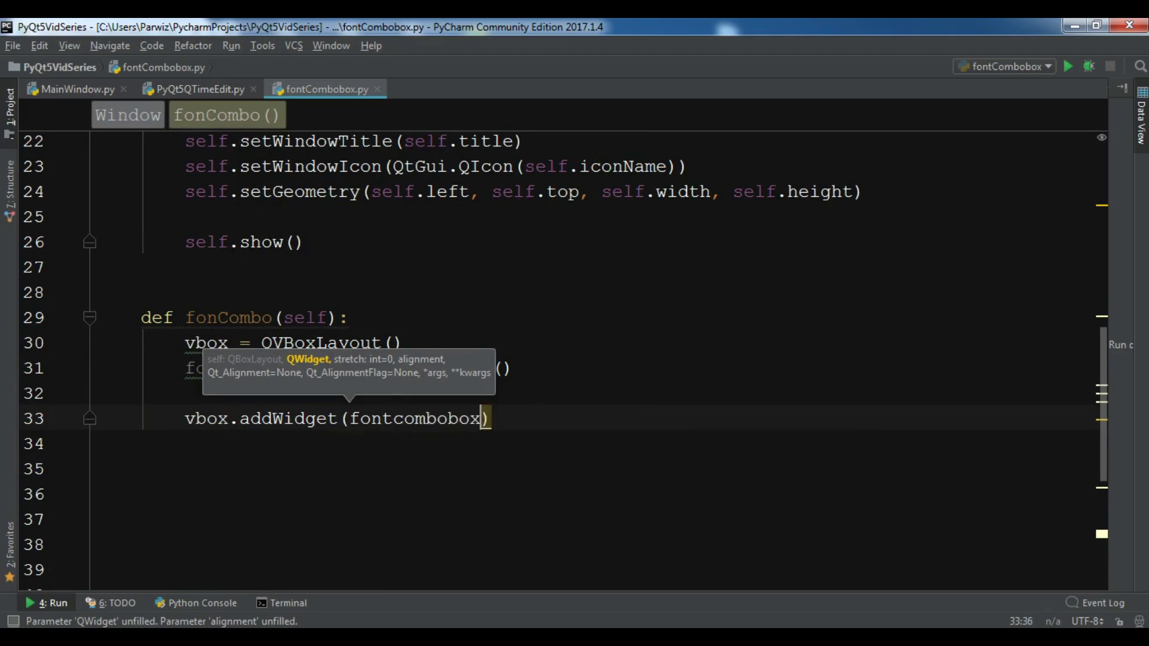
text())
key(Return)
key(Return)
text(sel)
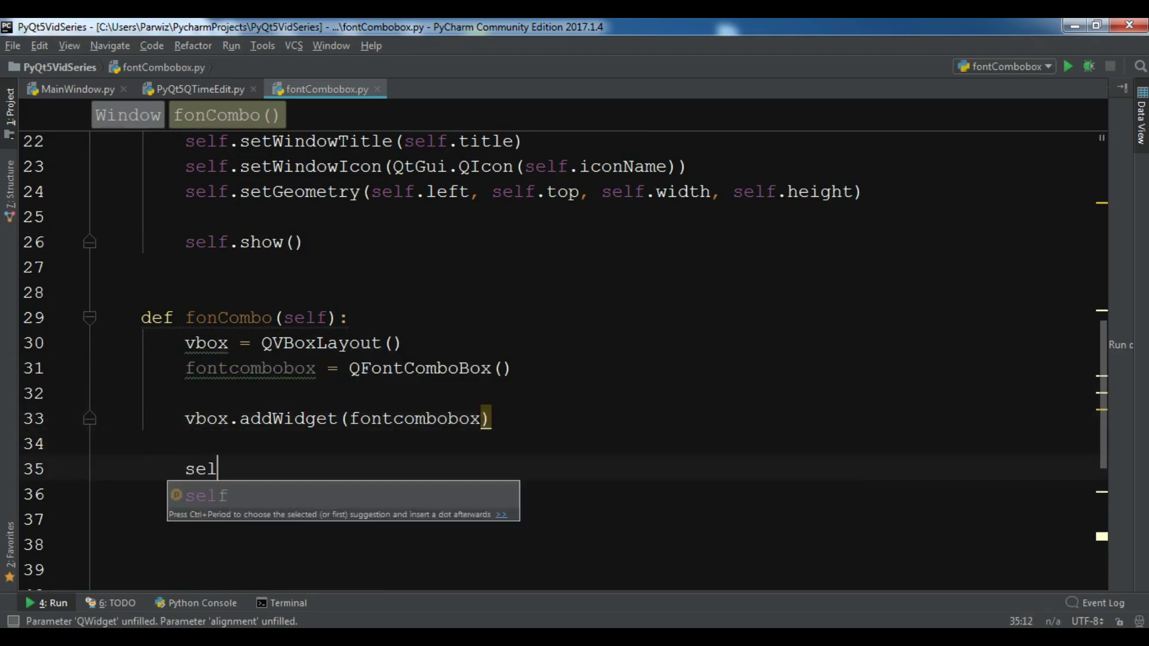
text(f.se)
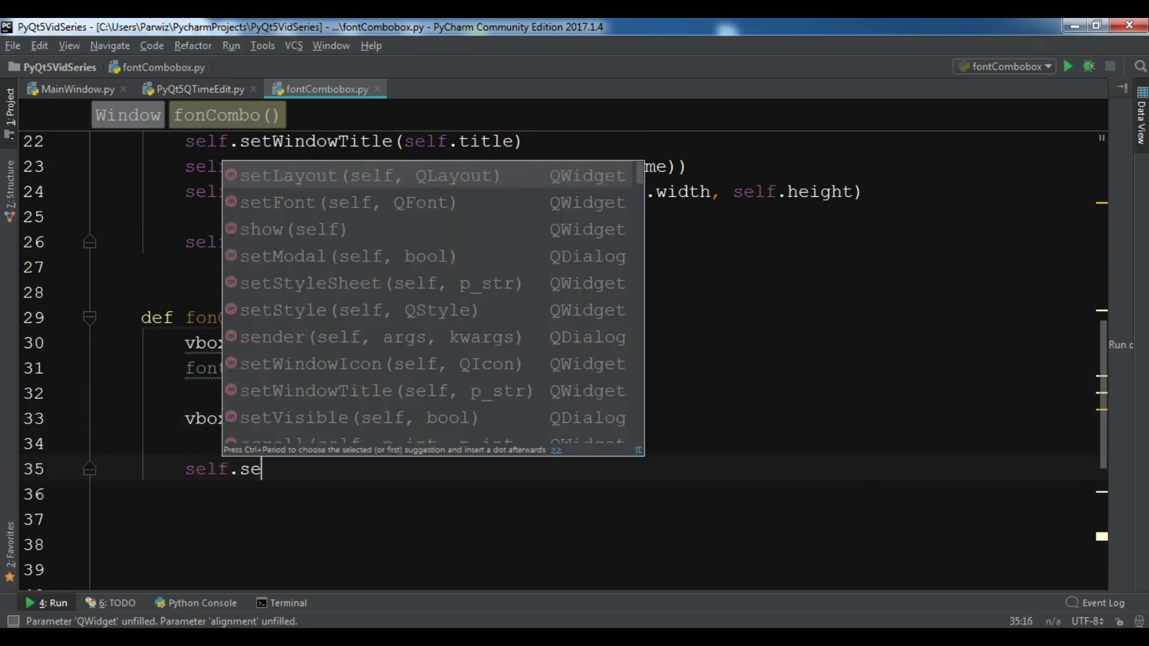
text(tL)
key(Return)
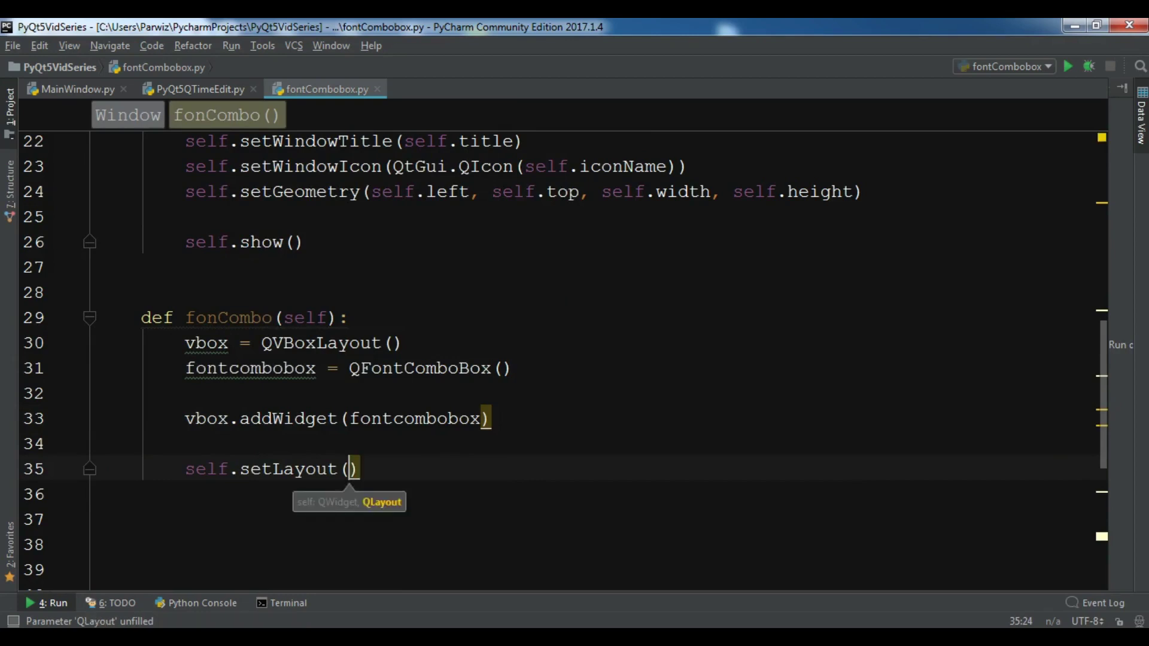
text(vbox)
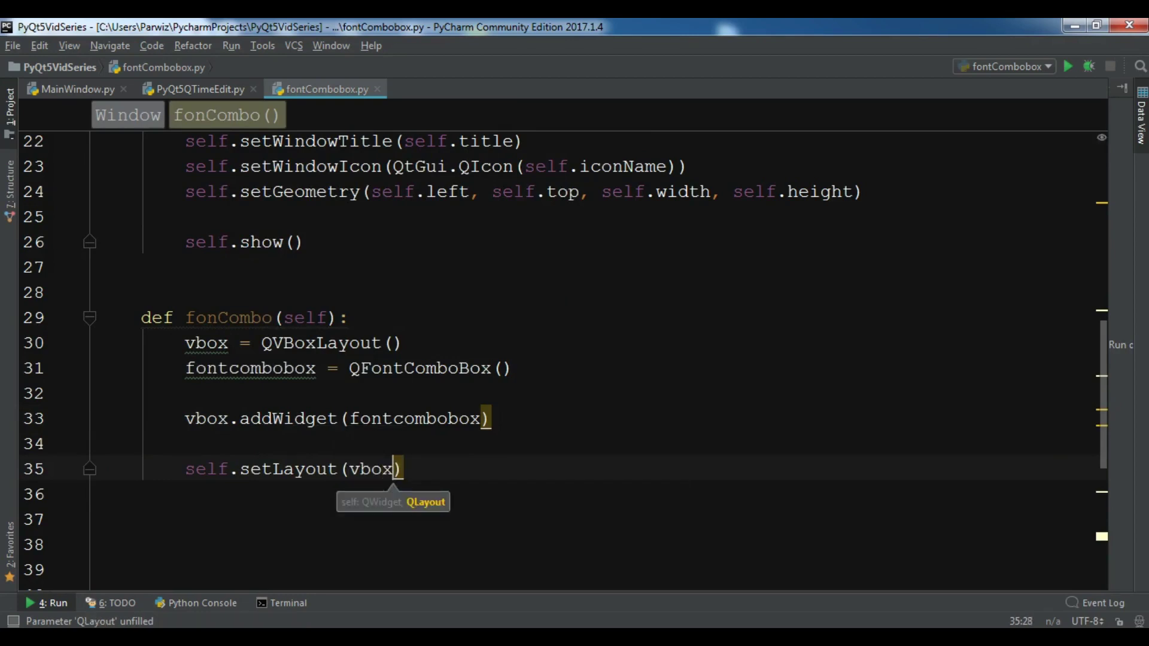
Add a self.fonCombo() call after setGeometry in InitUI
key(Up)
key(Up)
key(Up)
key(End)
key(Return)
key(Return)
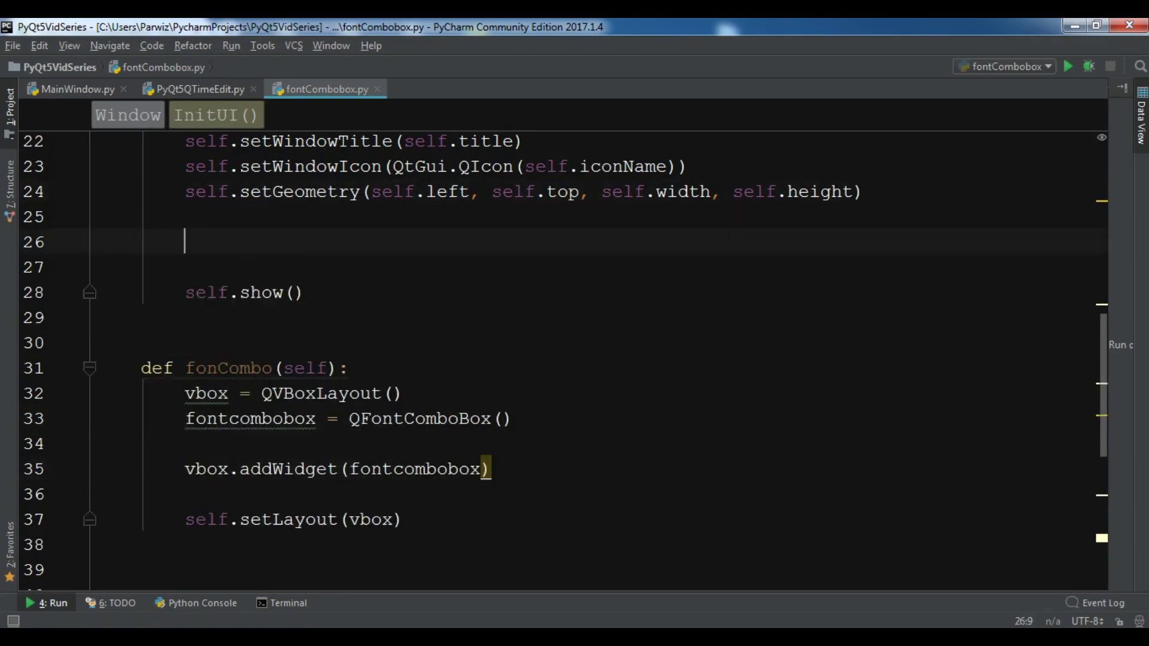
text(self.)
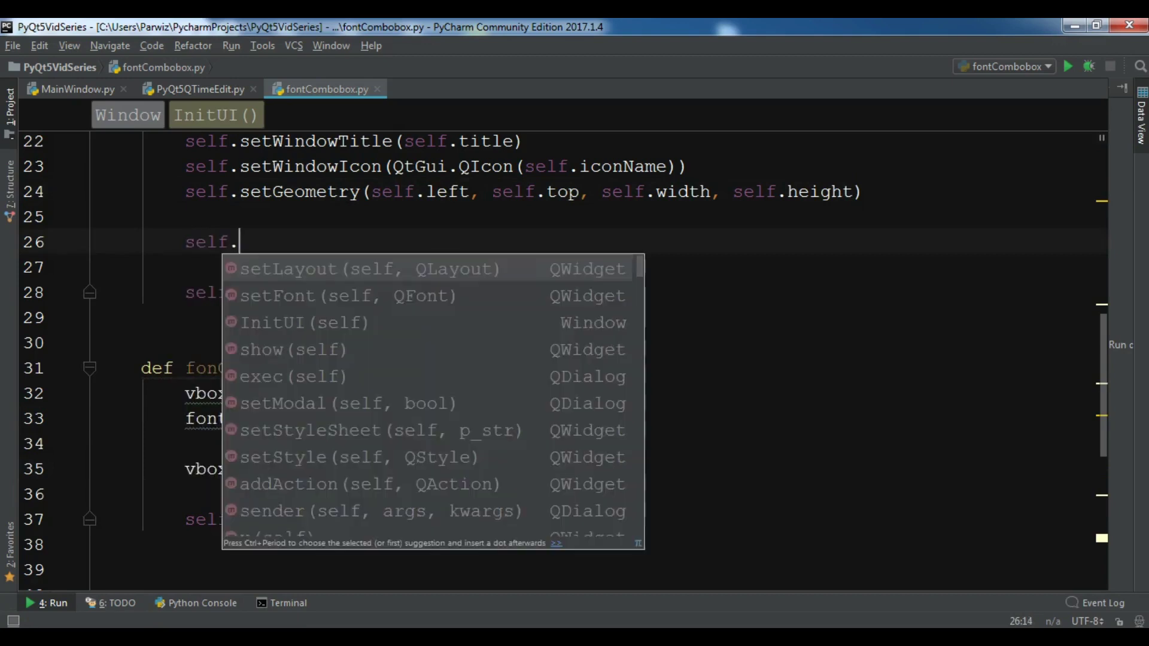
text(fon)
key(Down)
key(Return)
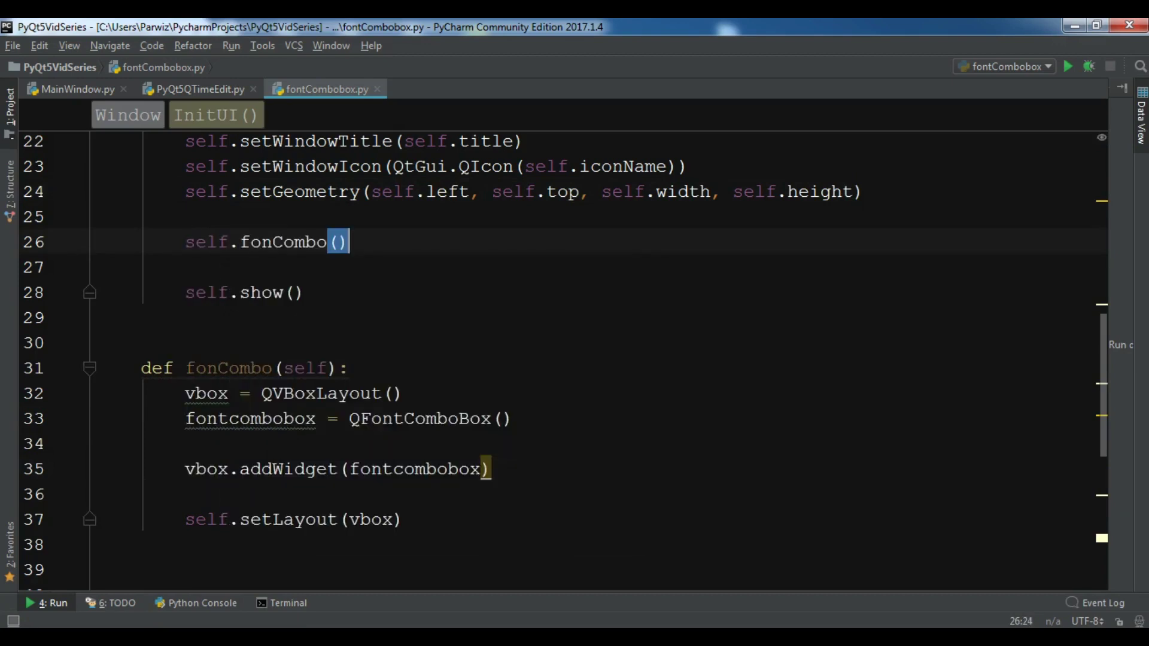
key(Down)
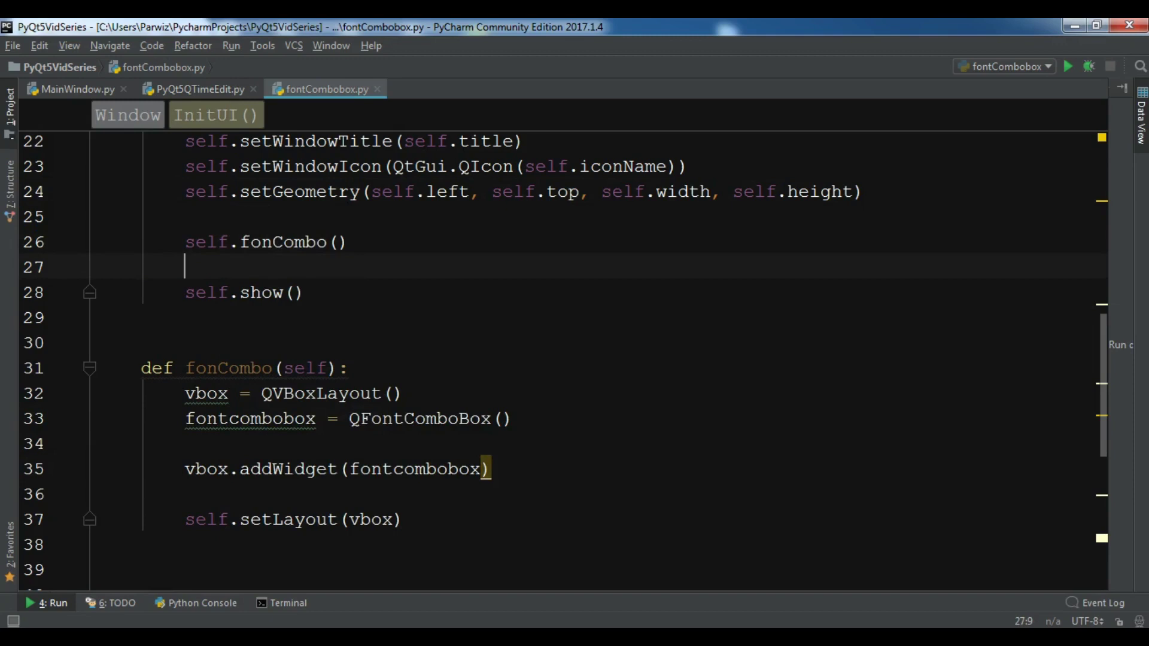
Run fontCombobox, browse the font dropdown, then close the dialog
right_click(672, 271)
click(719, 470)
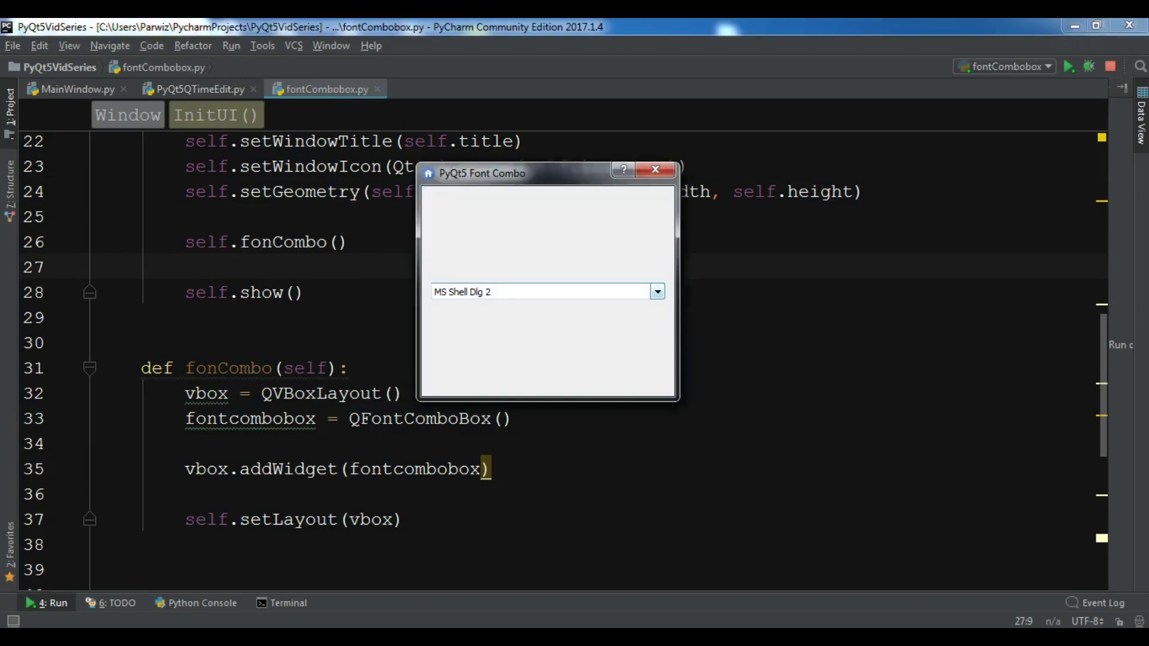
click(657, 292)
click(657, 291)
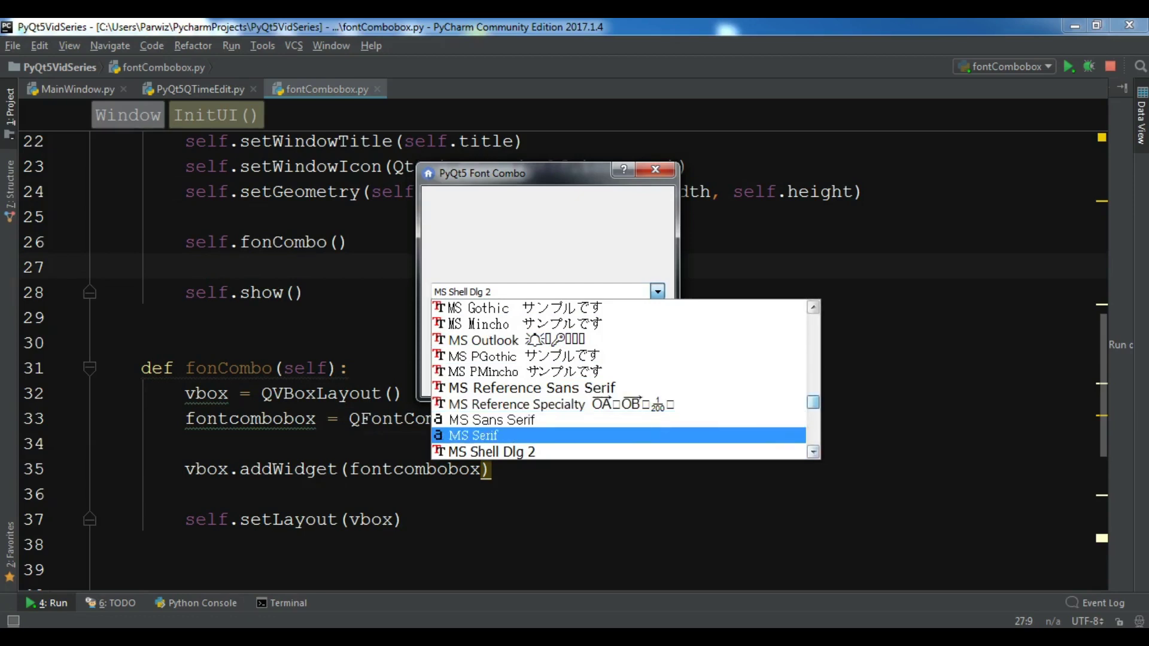
scroll(620, 377, up, 3)
scroll(620, 377, up, 1)
scroll(620, 377, up, 4)
scroll(624, 379, up, 5)
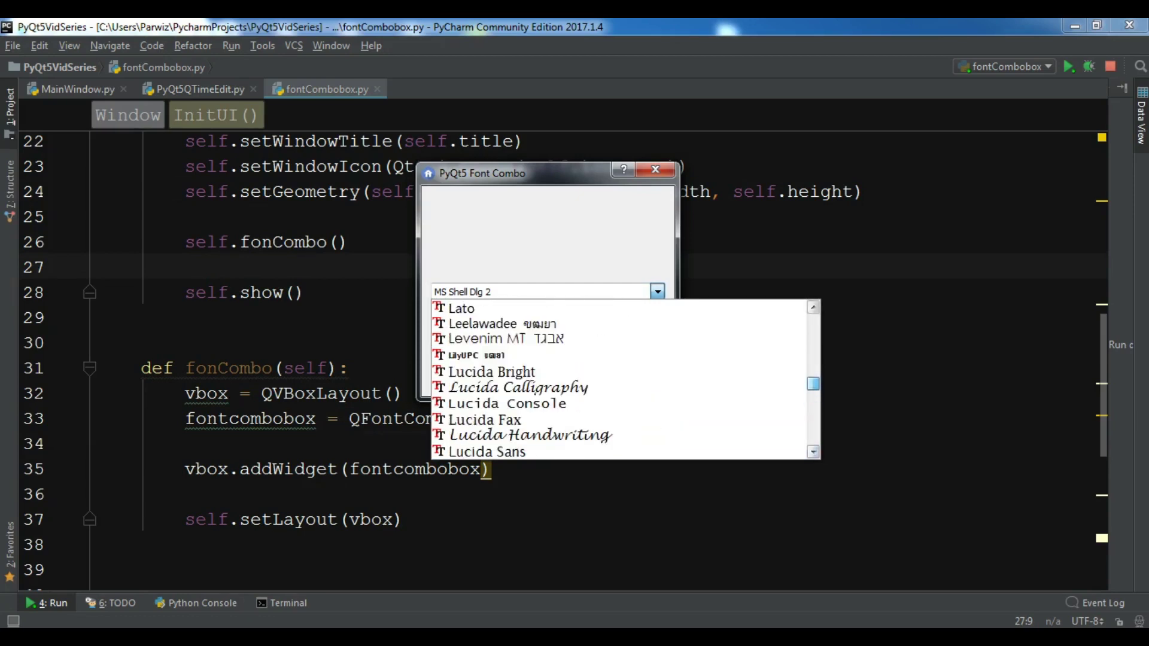
scroll(624, 379, up, 5)
scroll(624, 379, up, 5)
scroll(624, 380, up, 5)
scroll(624, 378, up, 5)
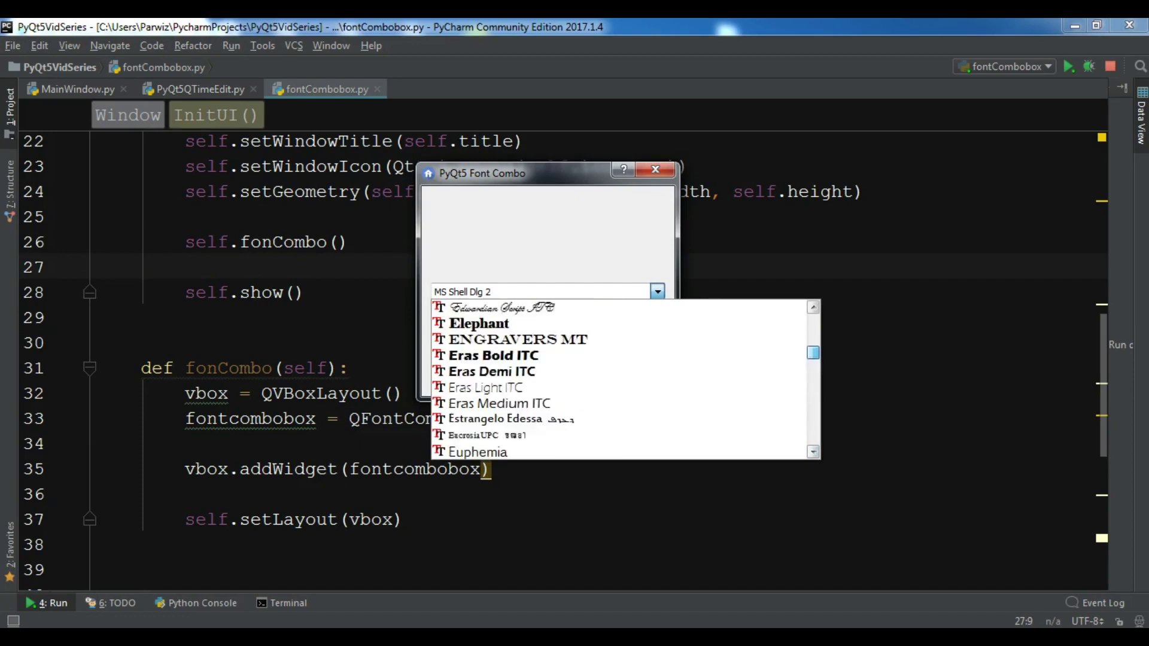
scroll(625, 379, up, 10)
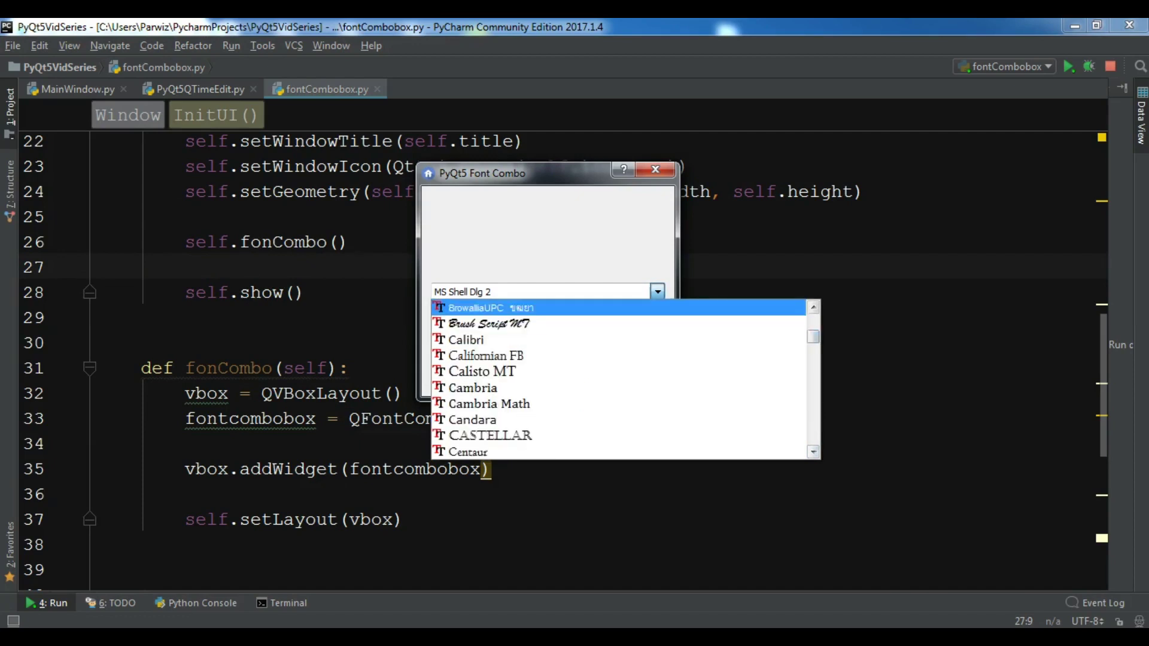
scroll(624, 380, up, 5)
scroll(624, 379, up, 10)
key(Escape)
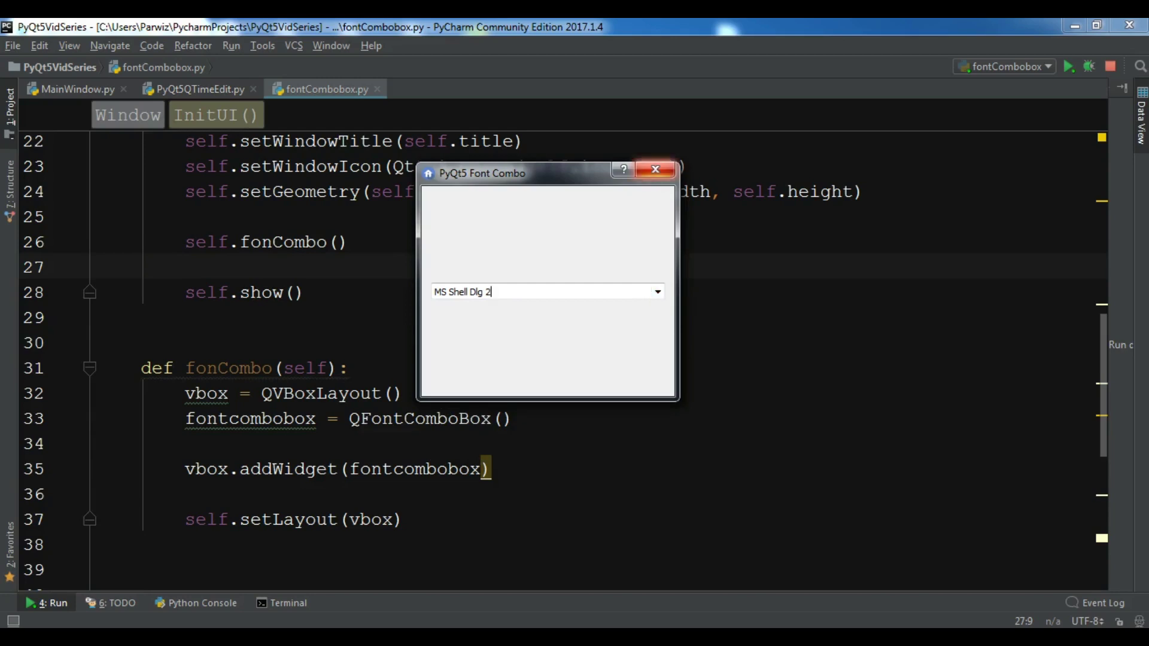
click(656, 170)
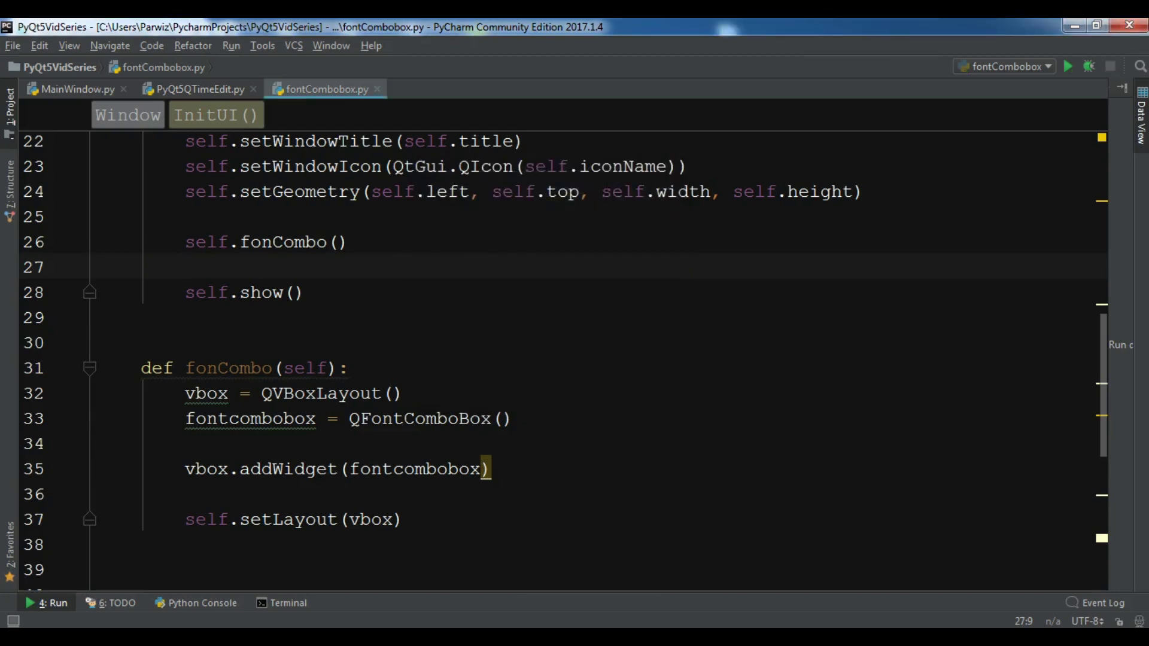
scroll(575, 359, down, 1)
scroll(575, 359, down, 1)
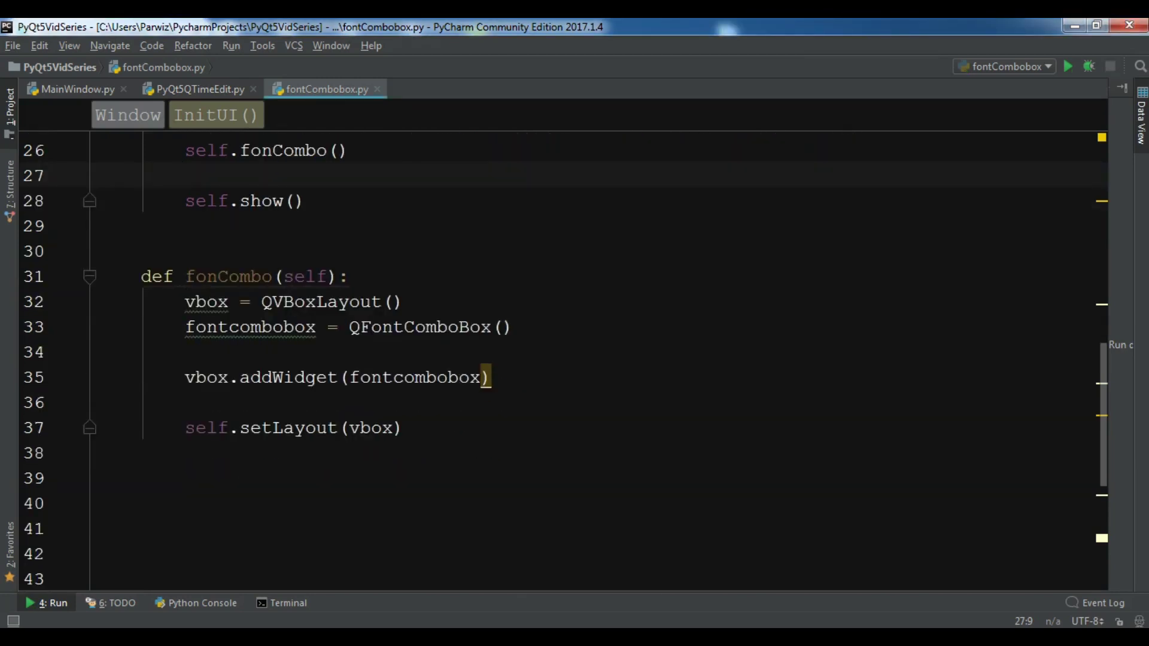
Insert fontcombobox.setFontFilters(QFontComboBox.NonScalableFonts) below the combo box creation line
click(511, 328)
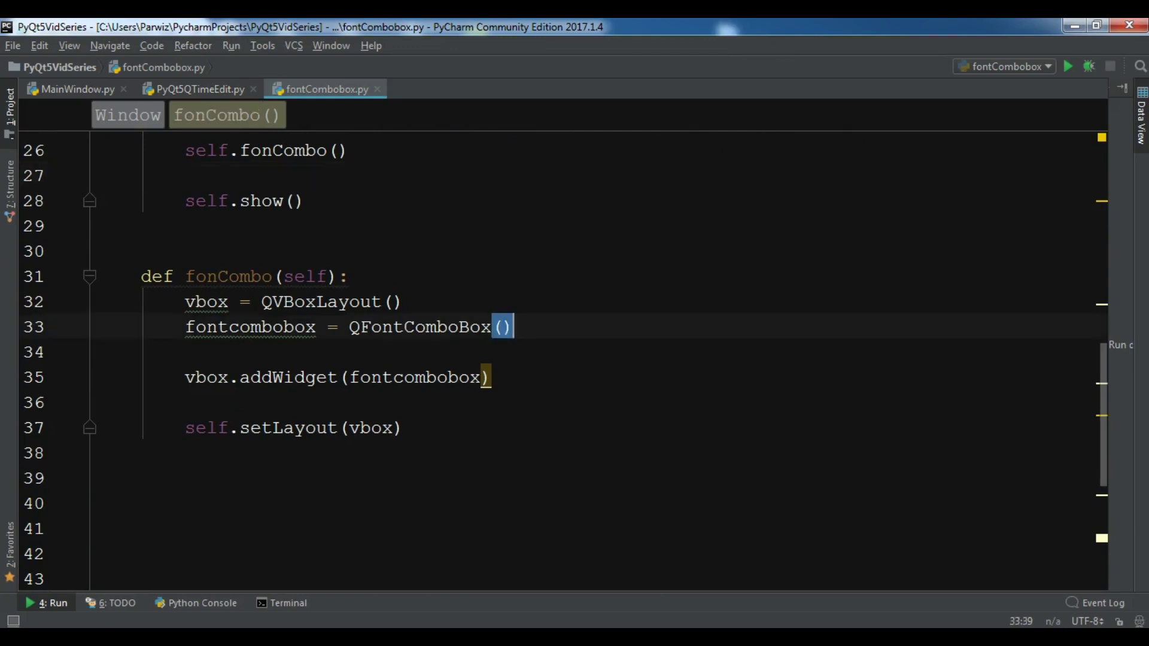
key(Return)
key(Return)
text(fon)
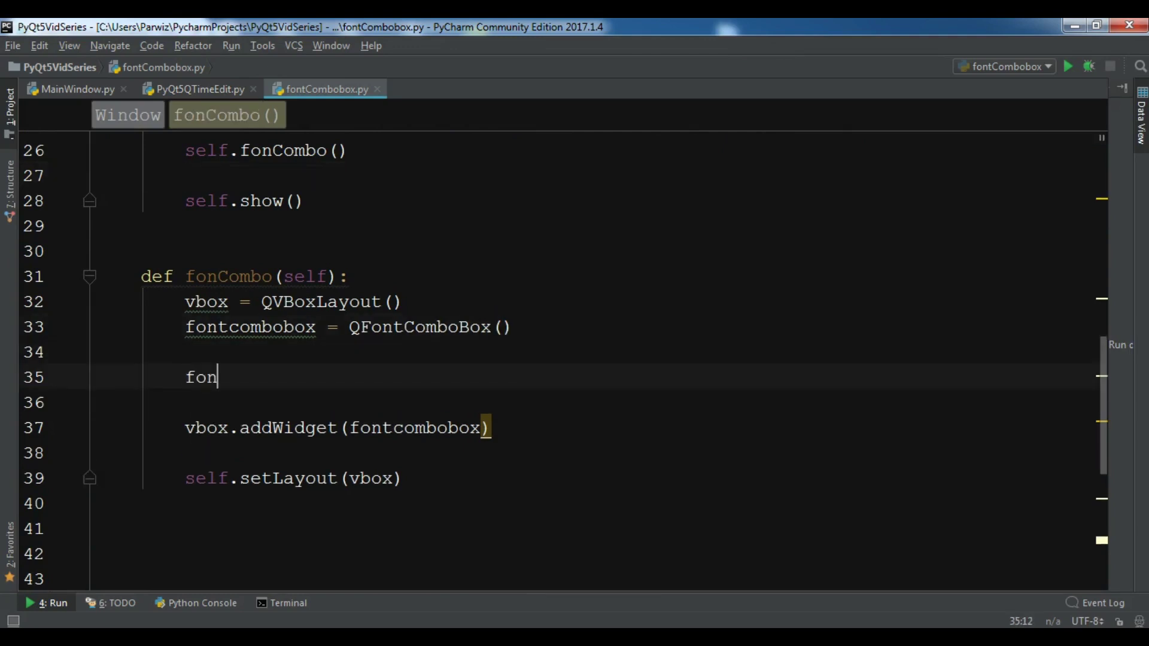
key(Return)
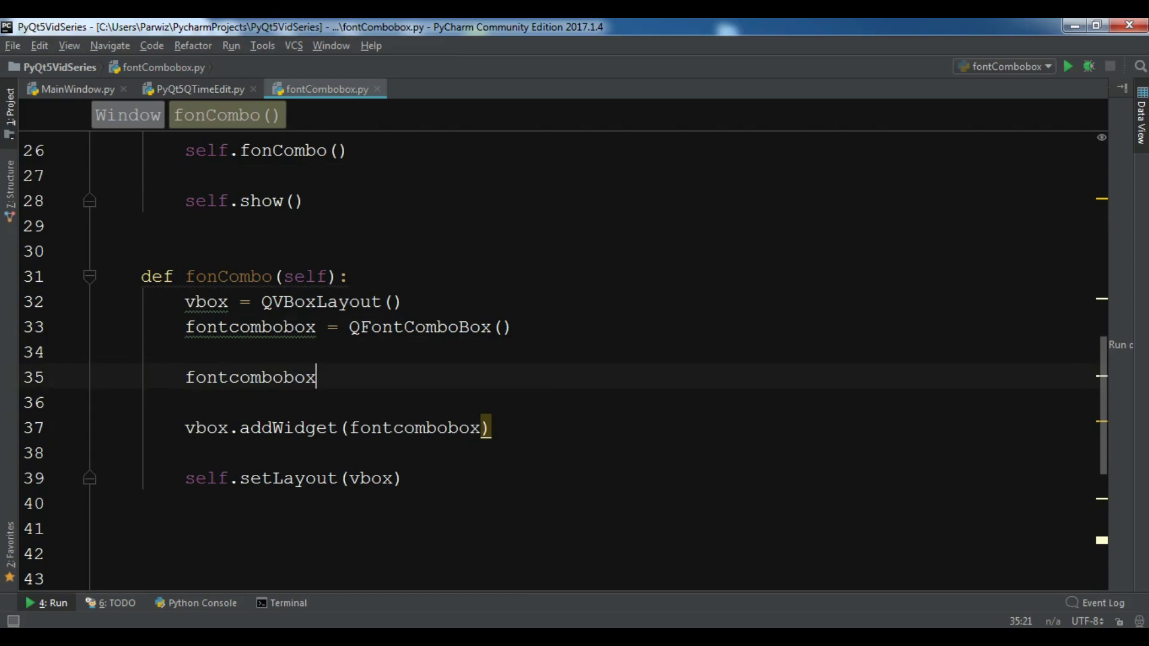
text(.s)
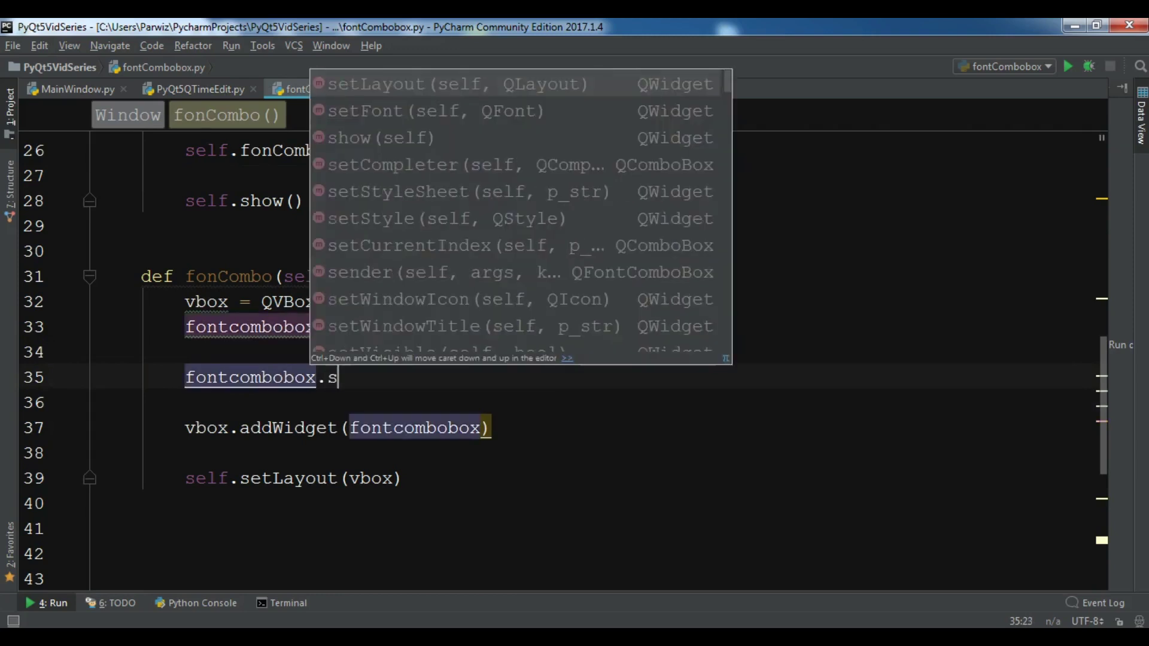
text(etFon)
key(Down)
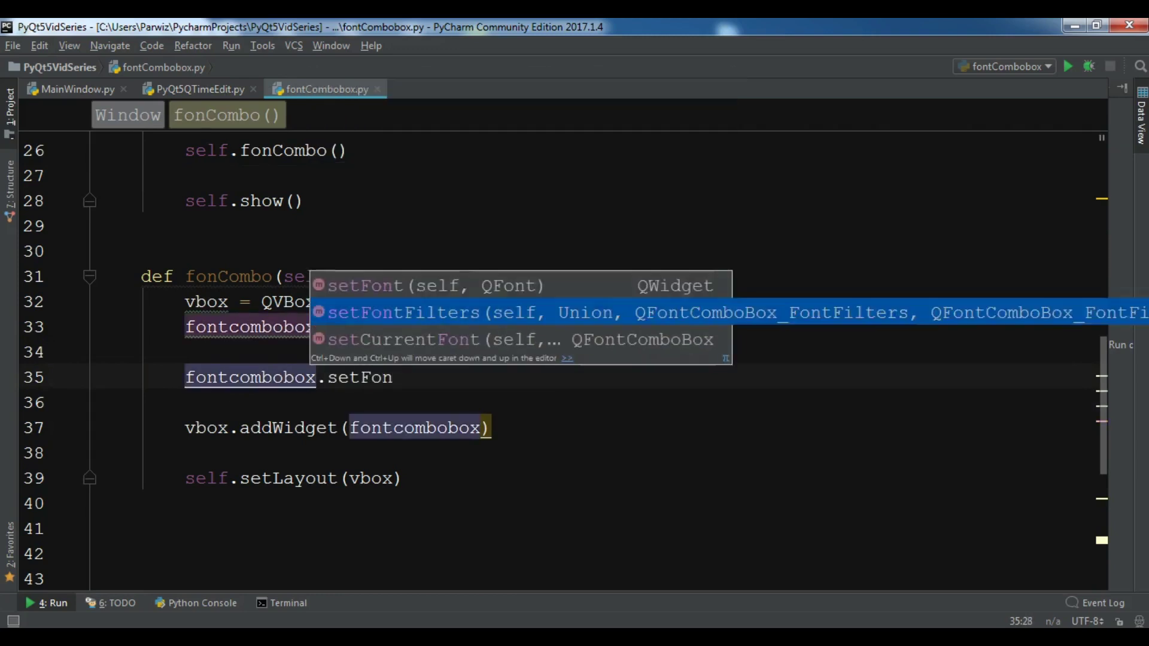
key(Return)
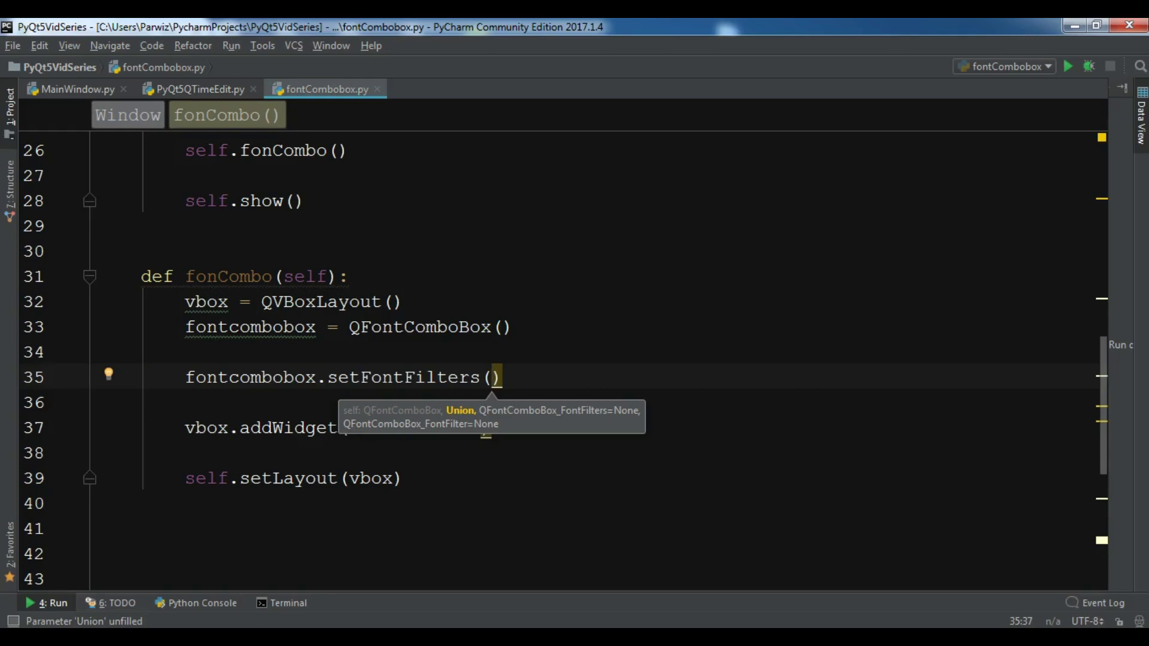
text(QFon)
key(Return)
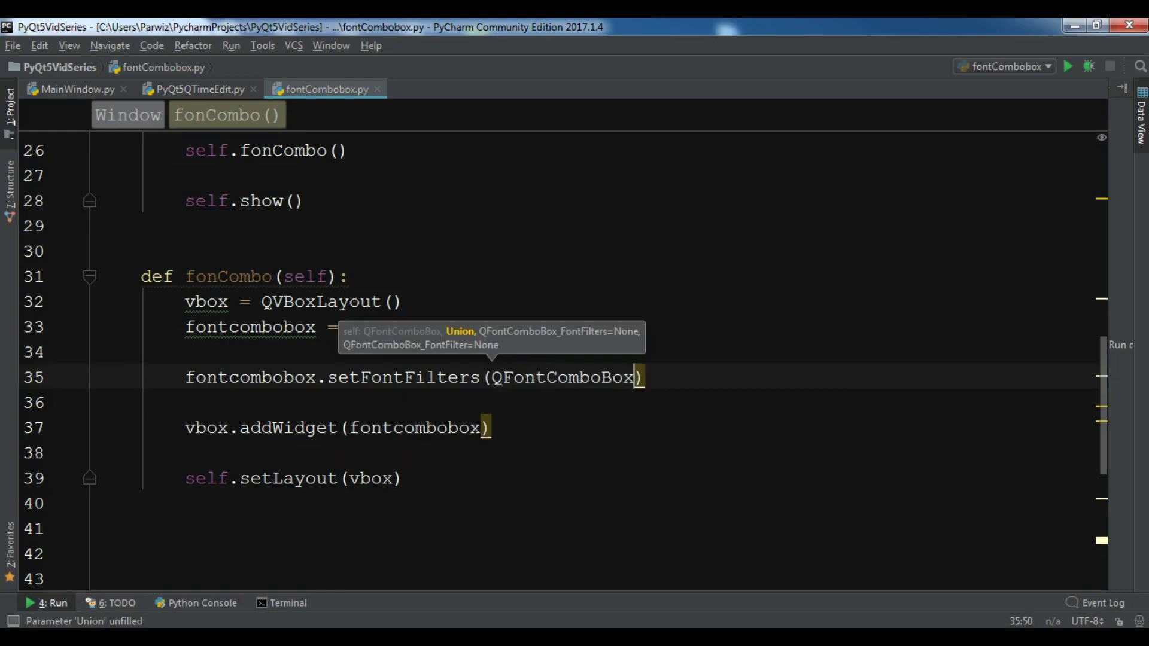
text(.N)
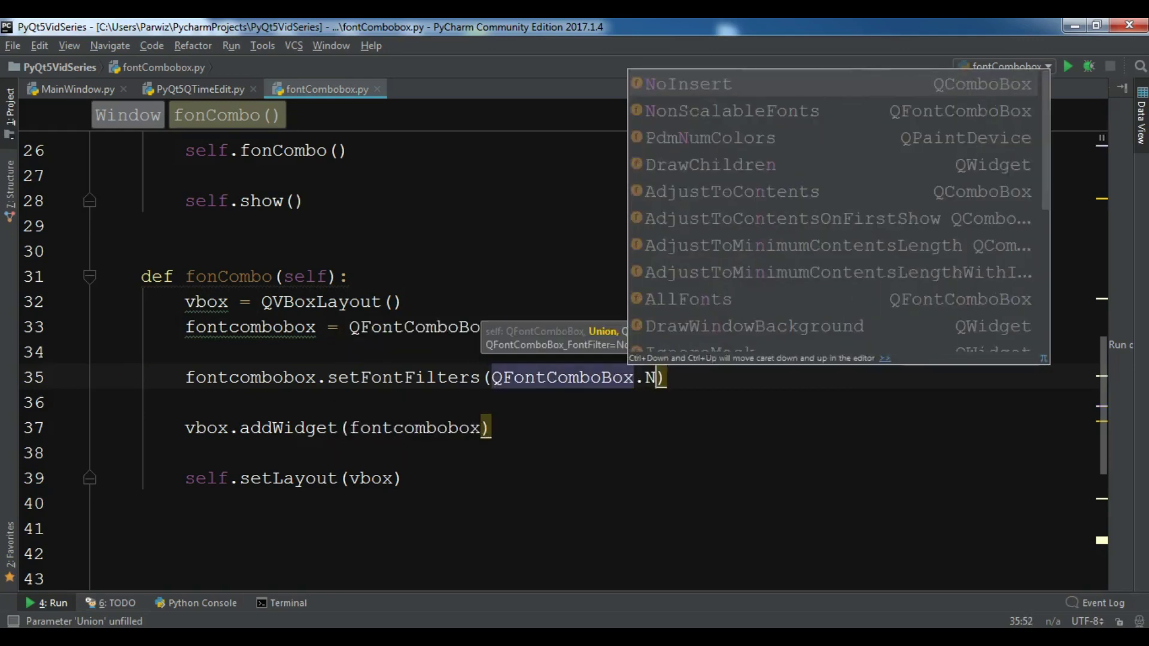
text(o)
key(Down)
key(Return)
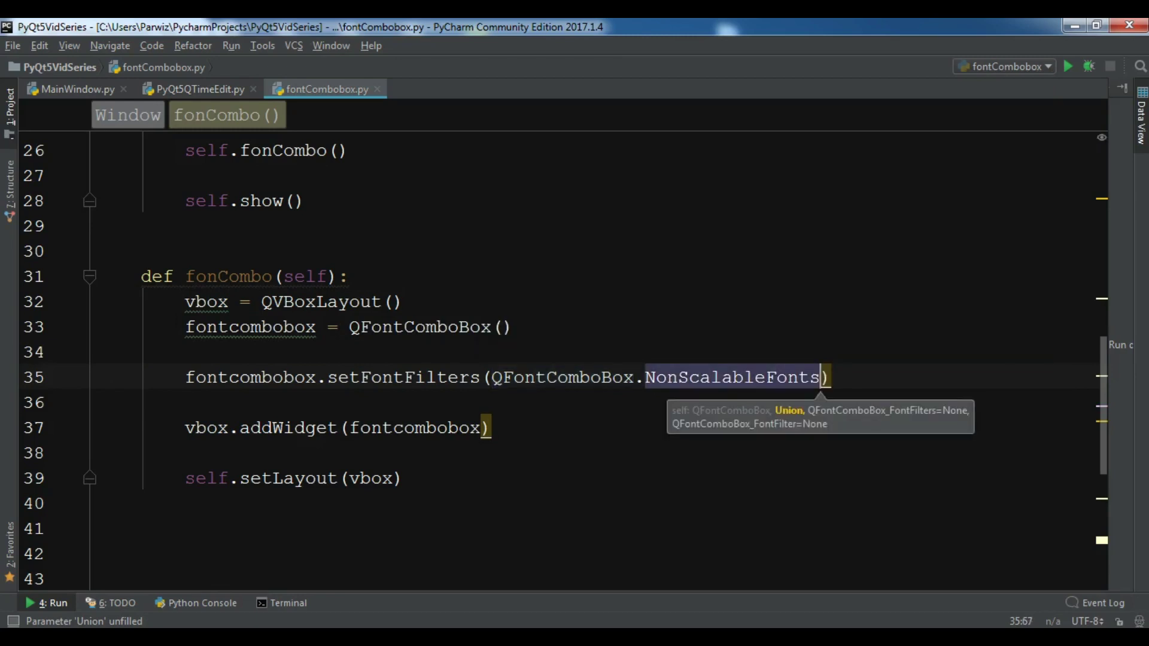
right_click(633, 282)
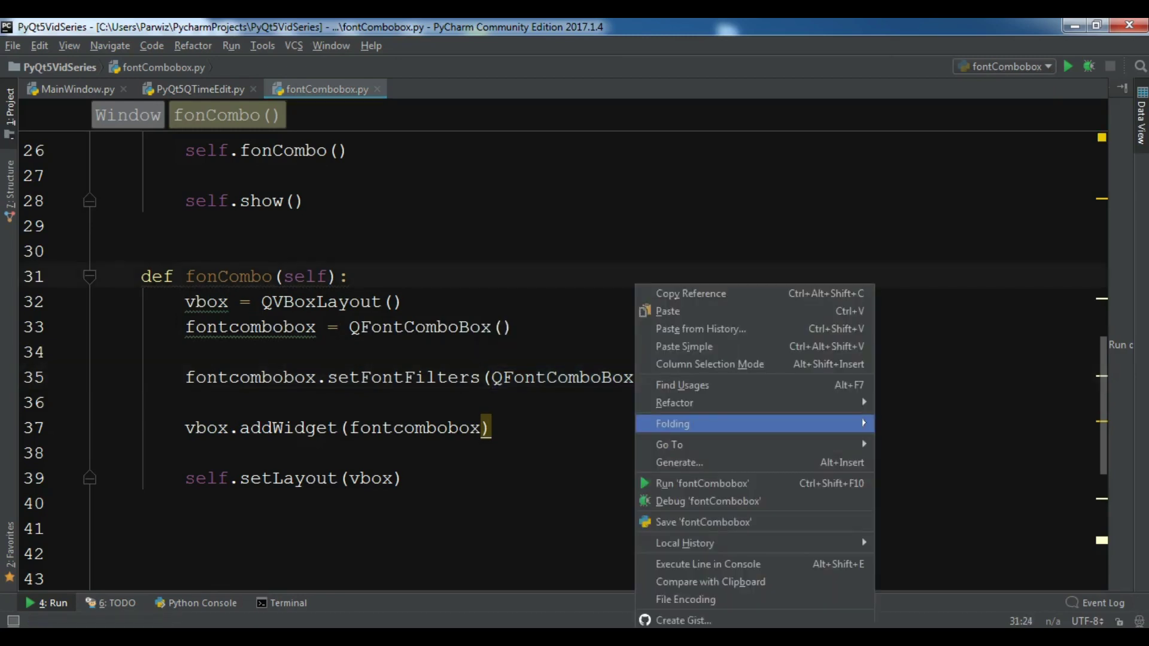
Run fontCombobox.py, check its non-scalable fonts (Courier, Fixedsys, Terminal), then select NonScalableFonts on line 35
click(718, 484)
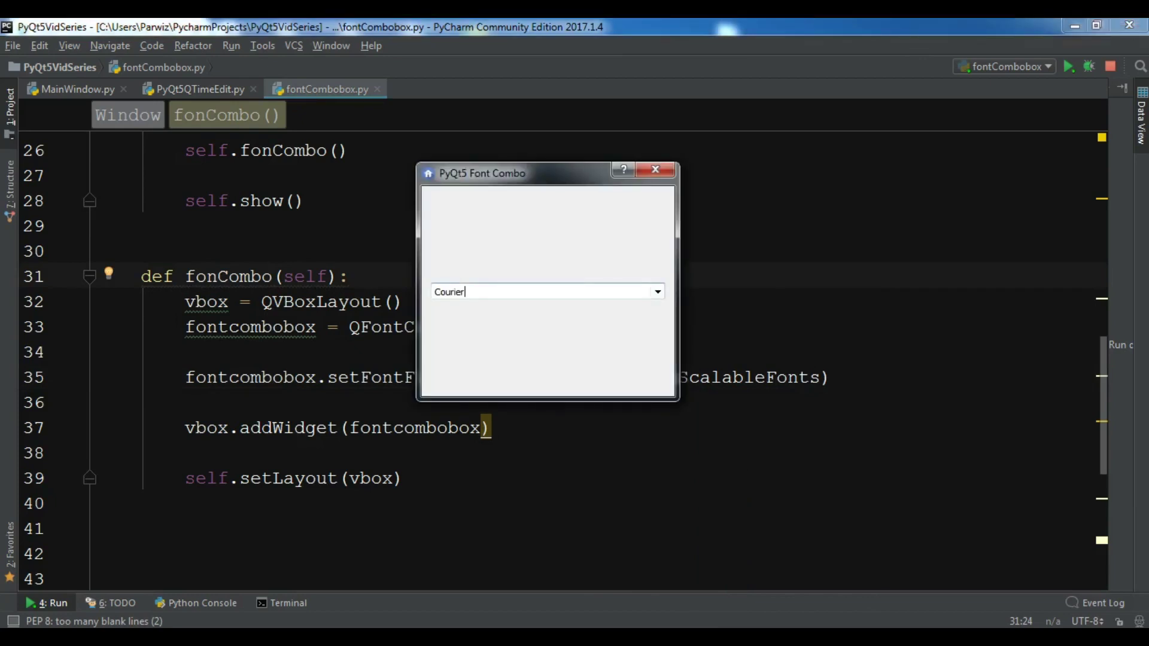
click(658, 292)
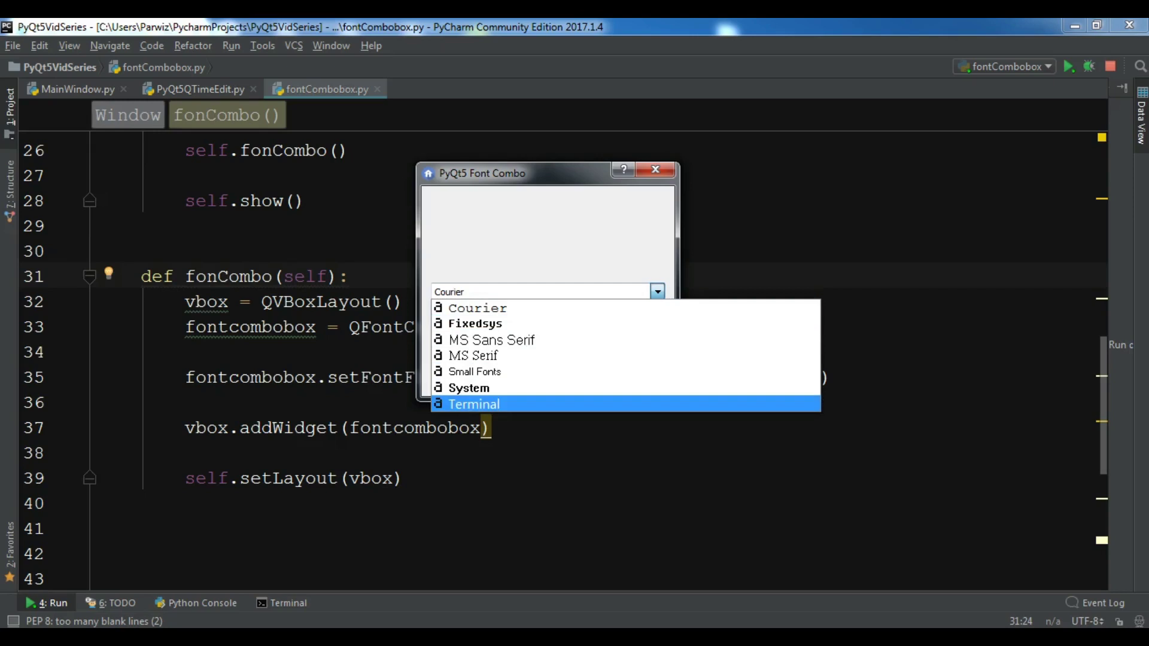
click(655, 170)
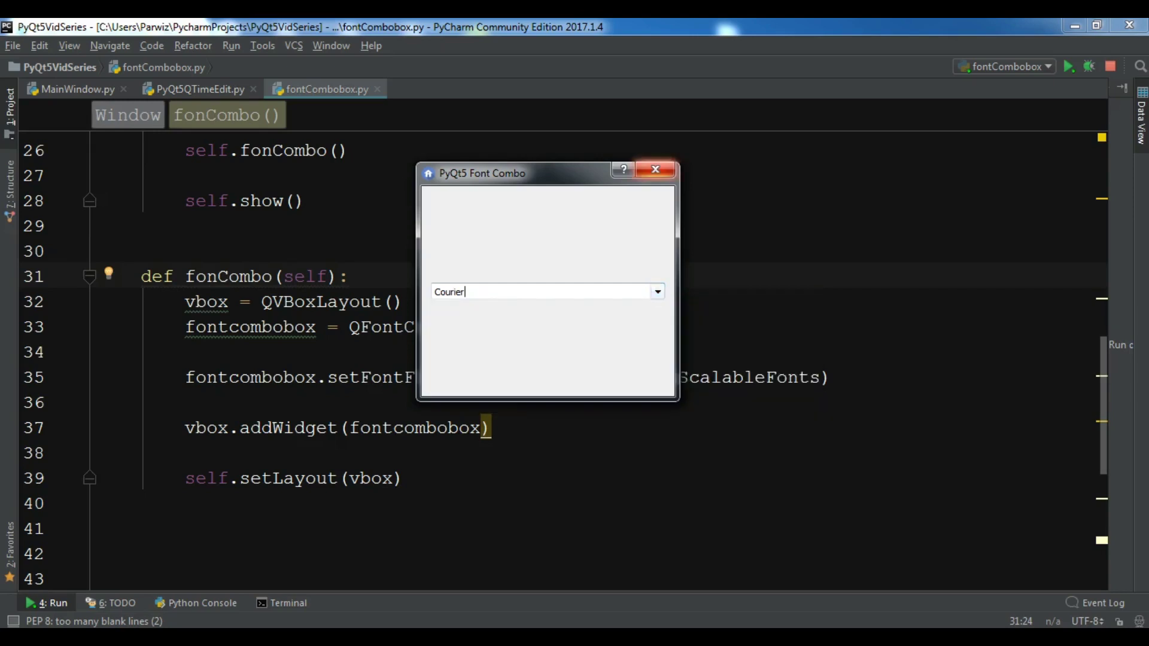
double_click(731, 377)
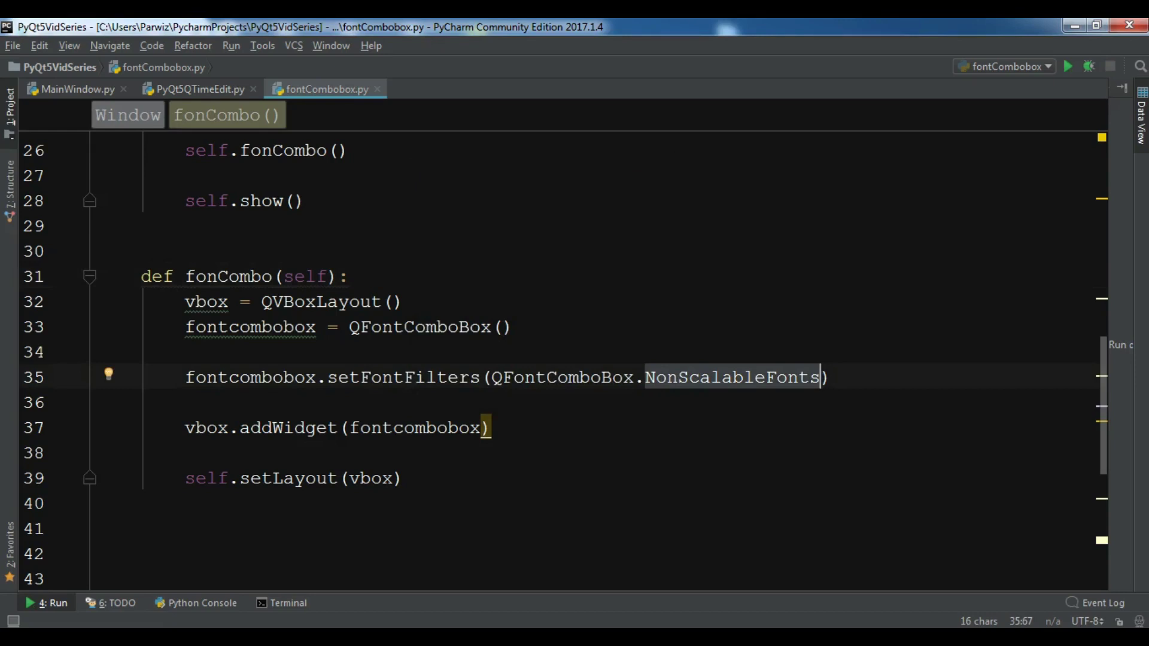
text(Sca)
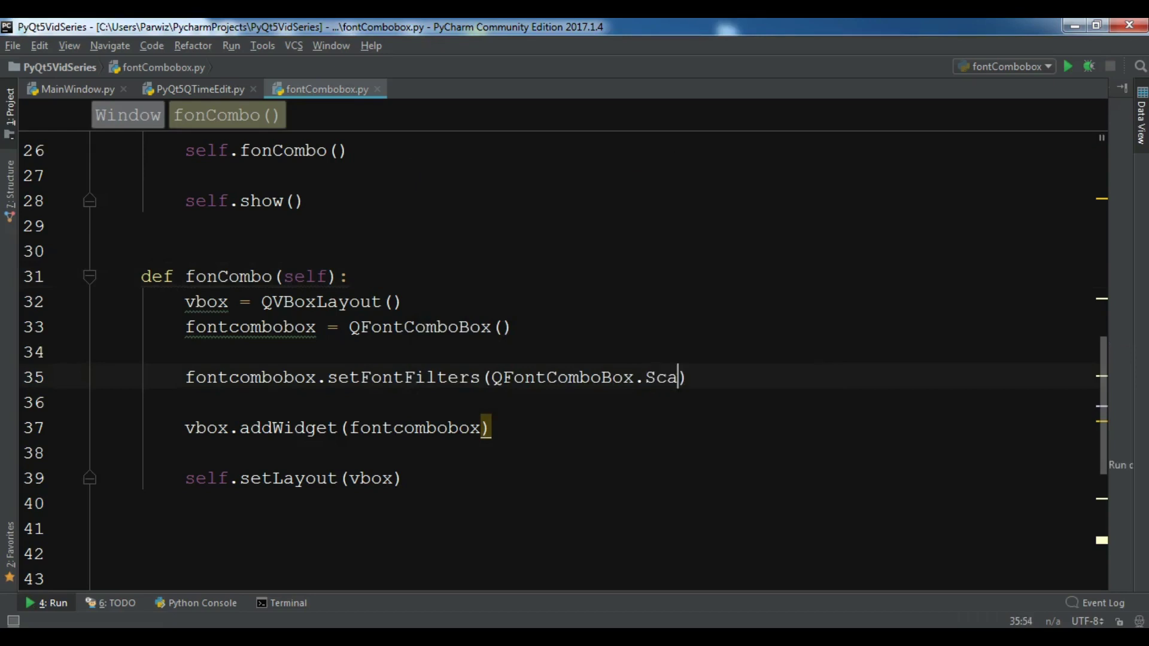
Change line 35's filter to ScalableFonts and rerun, confirming scalable fonts like Monotype Corsiva
key(Return)
key(Up)
key(Up)
key(Up)
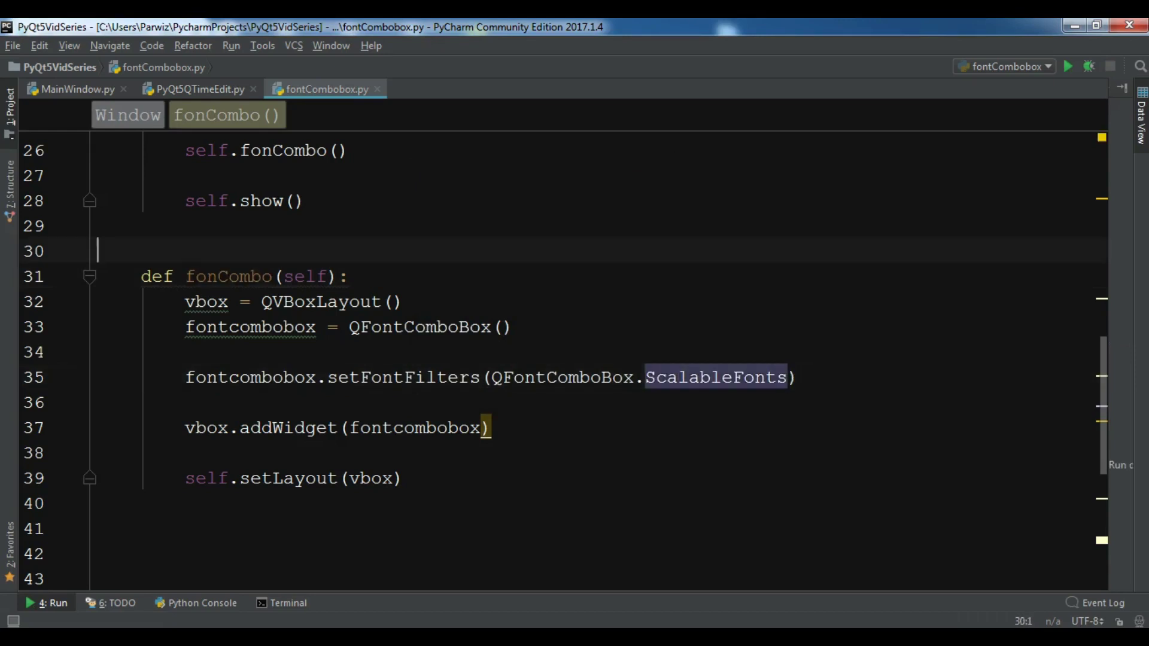
right_click(628, 259)
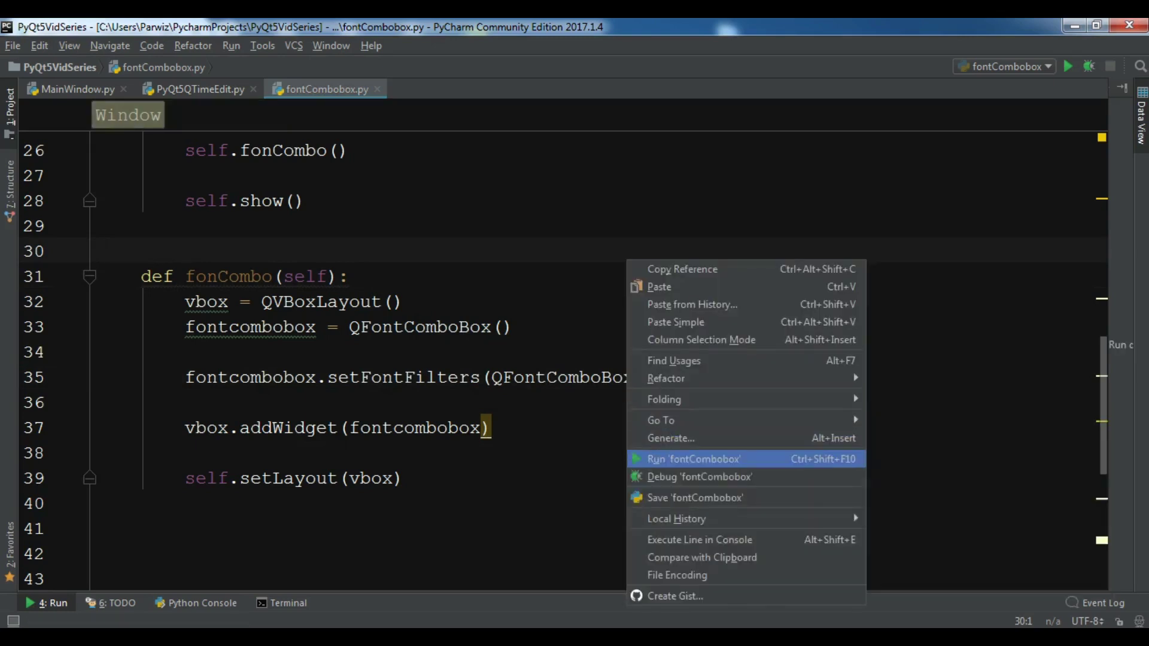
click(694, 459)
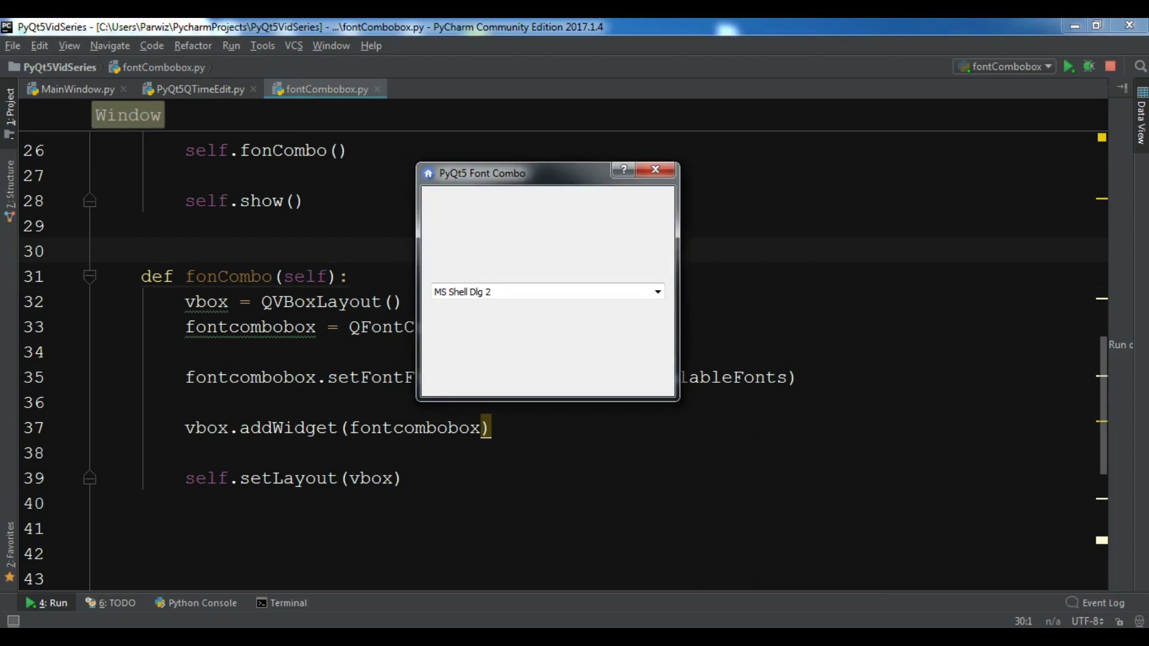
click(658, 291)
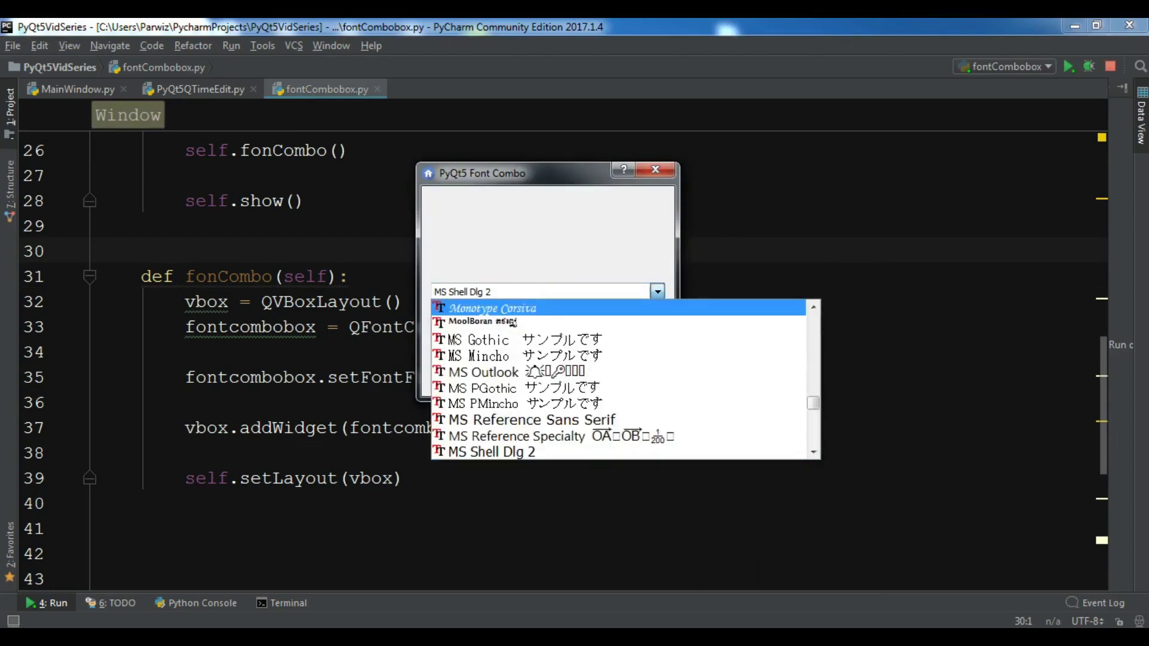
click(655, 170)
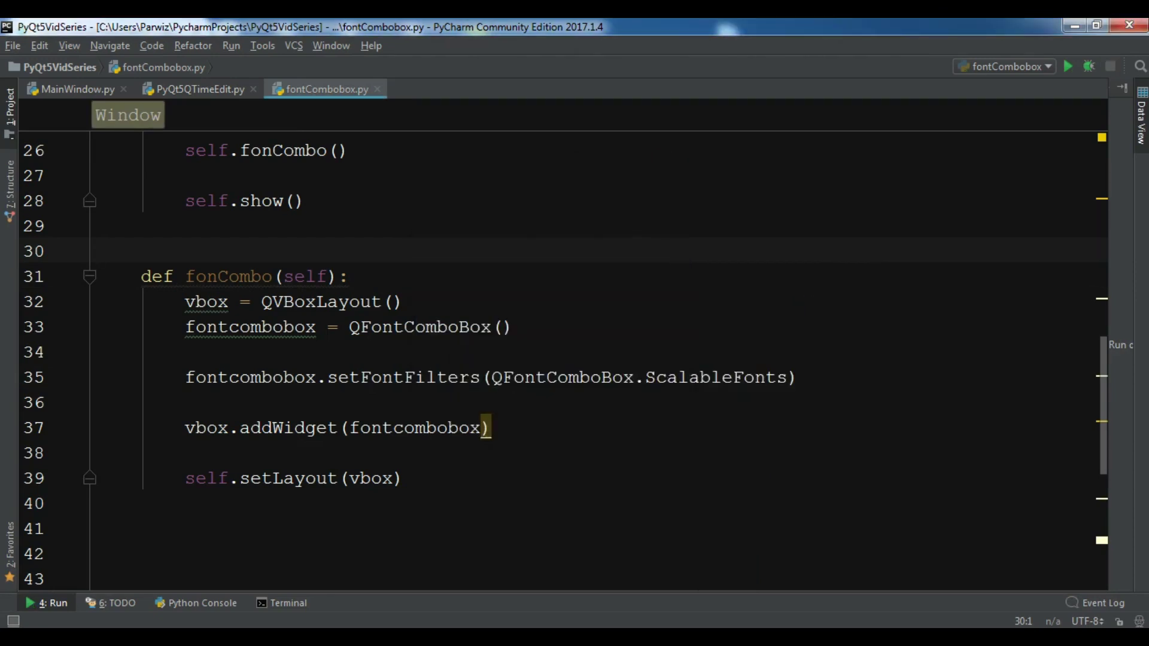
Switch the filter to MonospacedFonts and relaunch, checking for monospaced fonts like Consolas and Courier New
double_click(715, 377)
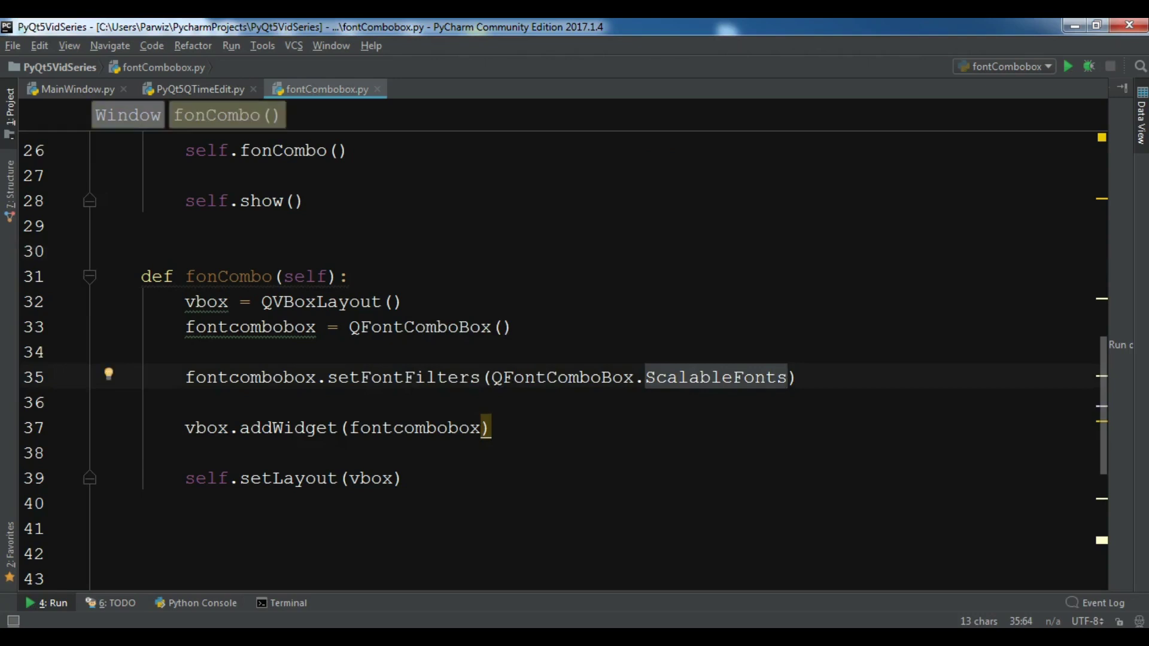
text(Mo)
key(Return)
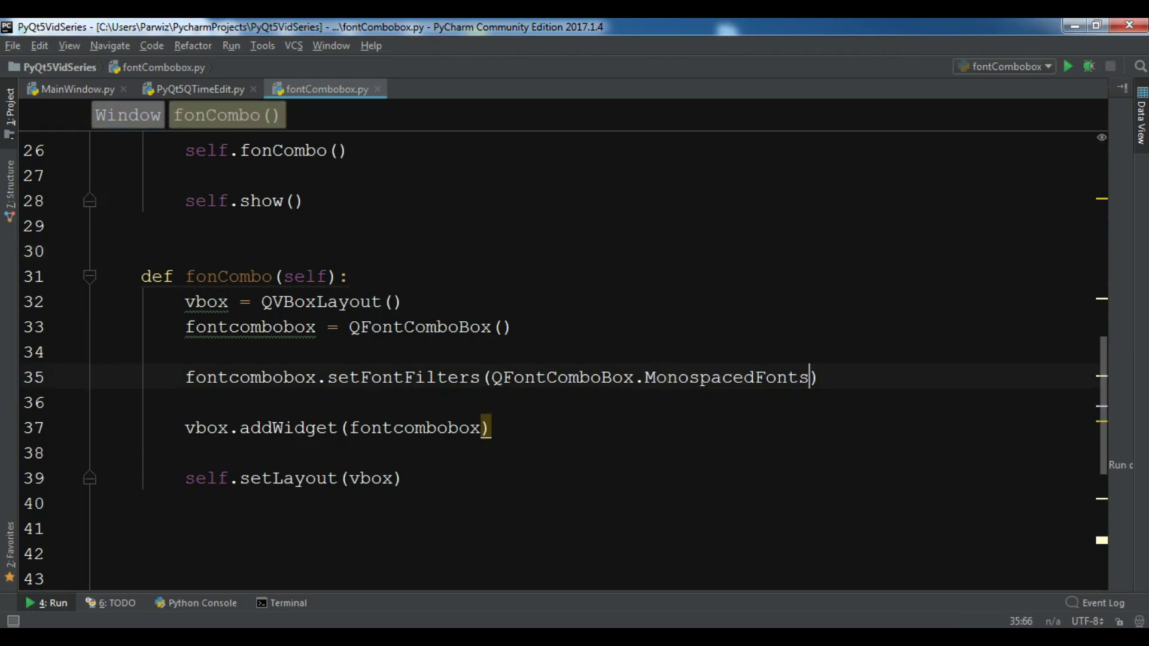
click(687, 301)
right_click(687, 297)
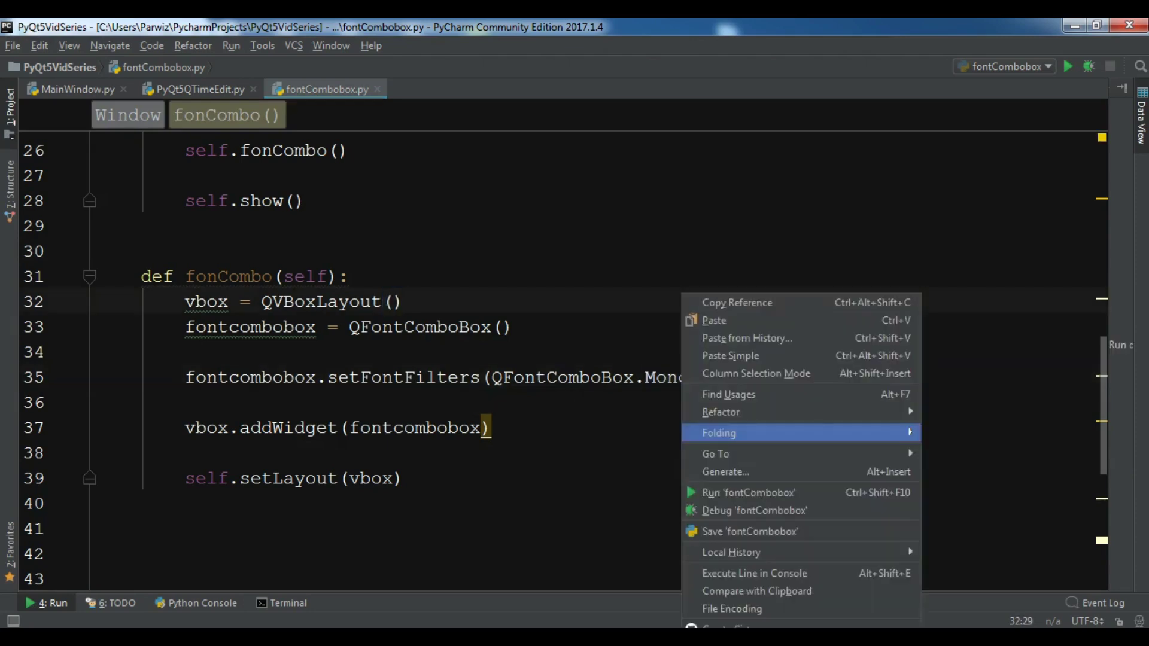
key(Escape)
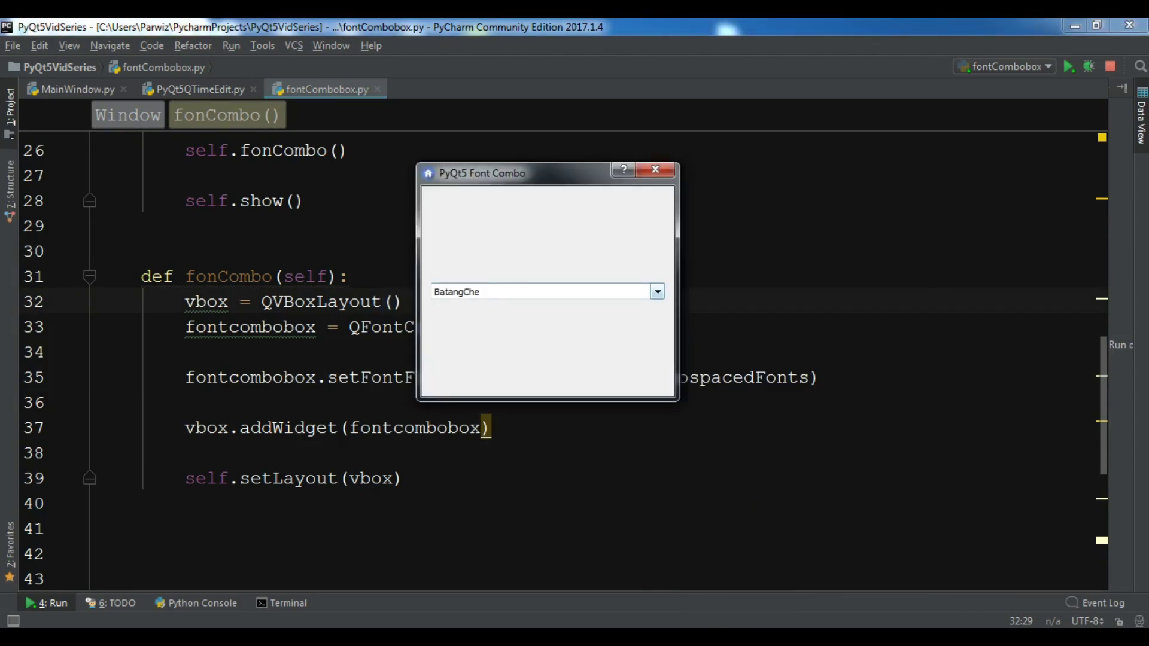
click(657, 292)
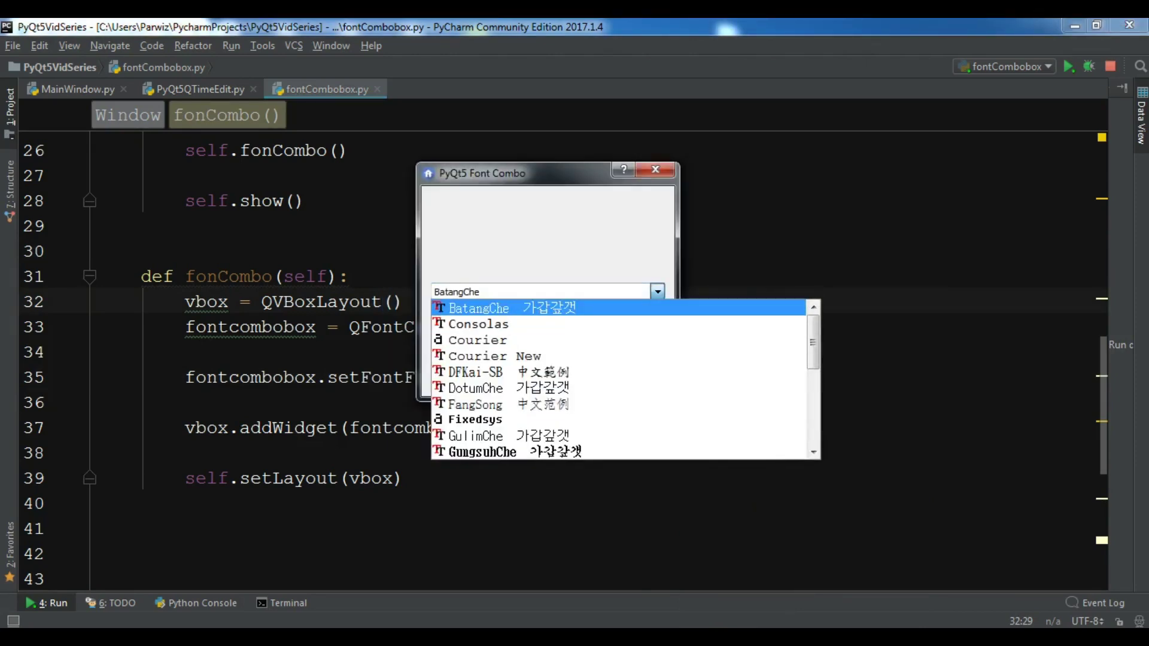
click(657, 292)
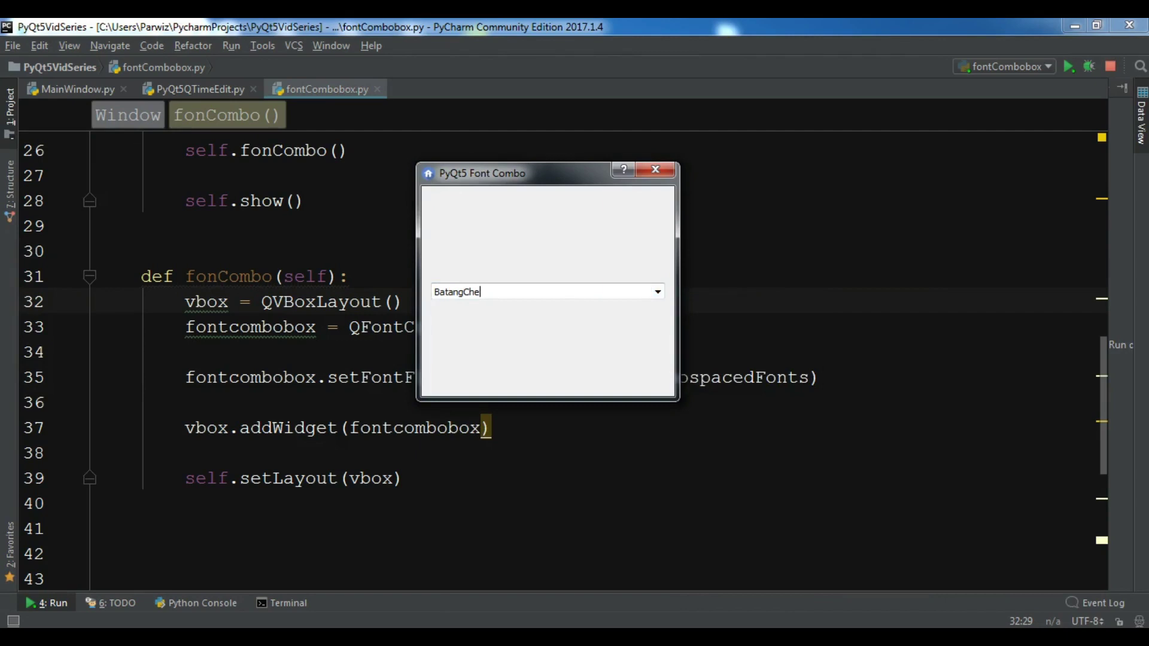